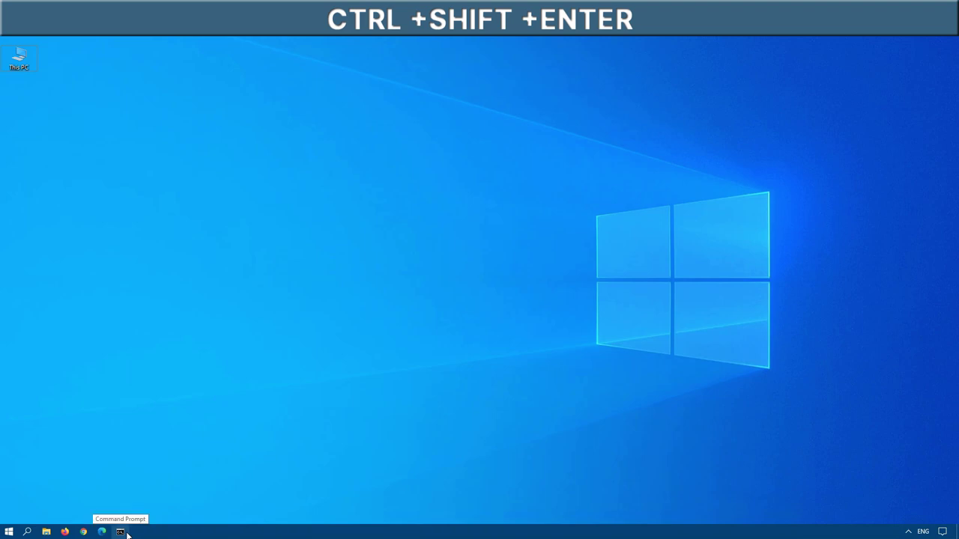
- Launch the pinned Command Prompt with administrator rights, allow it to make changes to the device, and close its window
left_click(127, 533, "ctrl+shift")
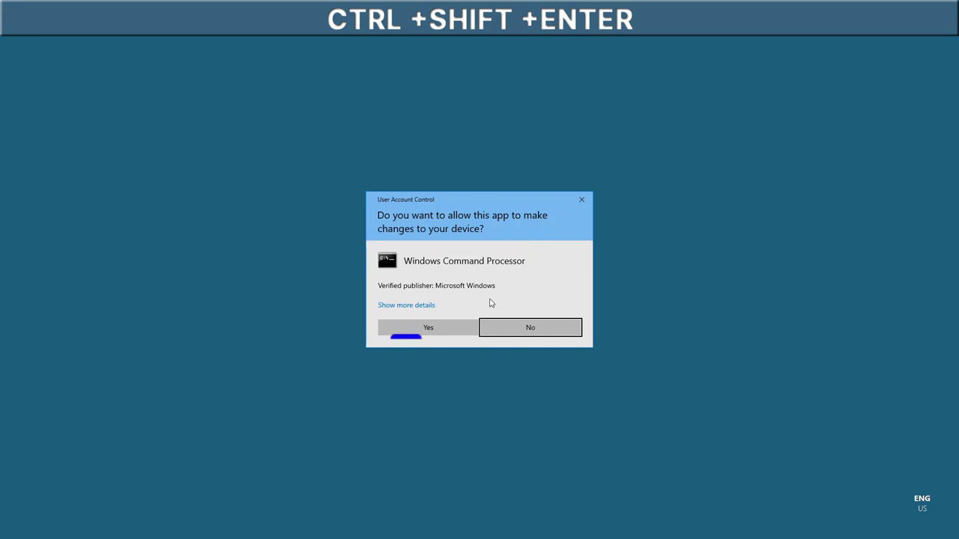
left_click(435, 329)
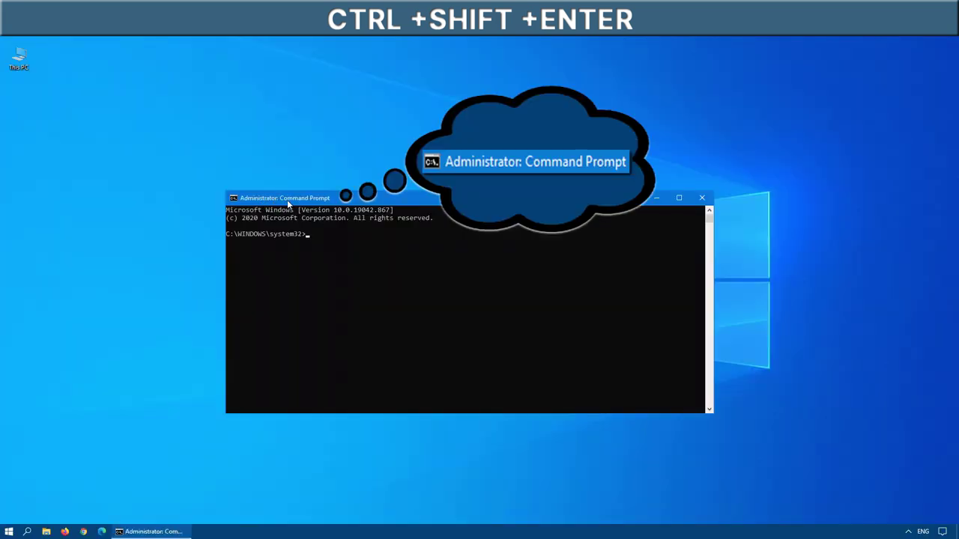
left_click(702, 198)
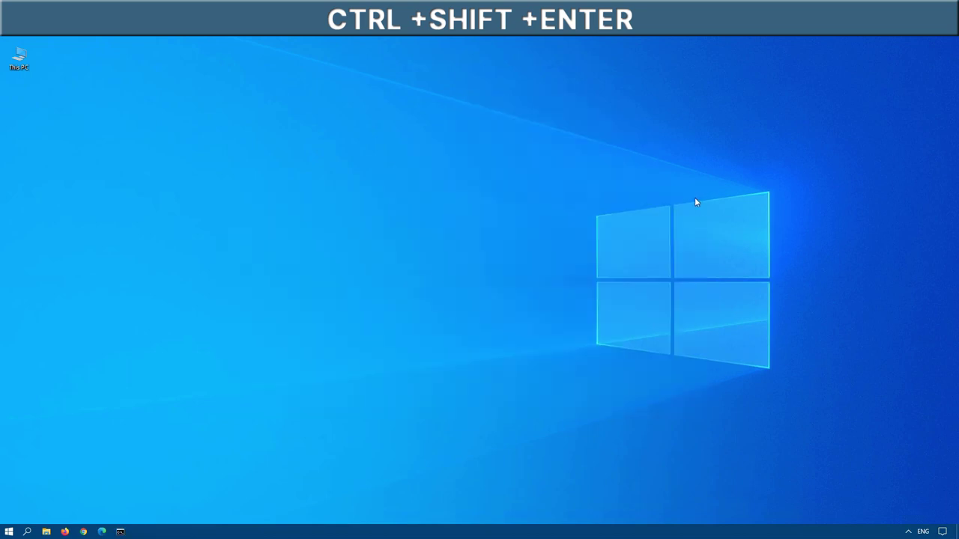
- Find Control Panel and open the User Account Control settings from its User Accounts page
left_click(12, 534)
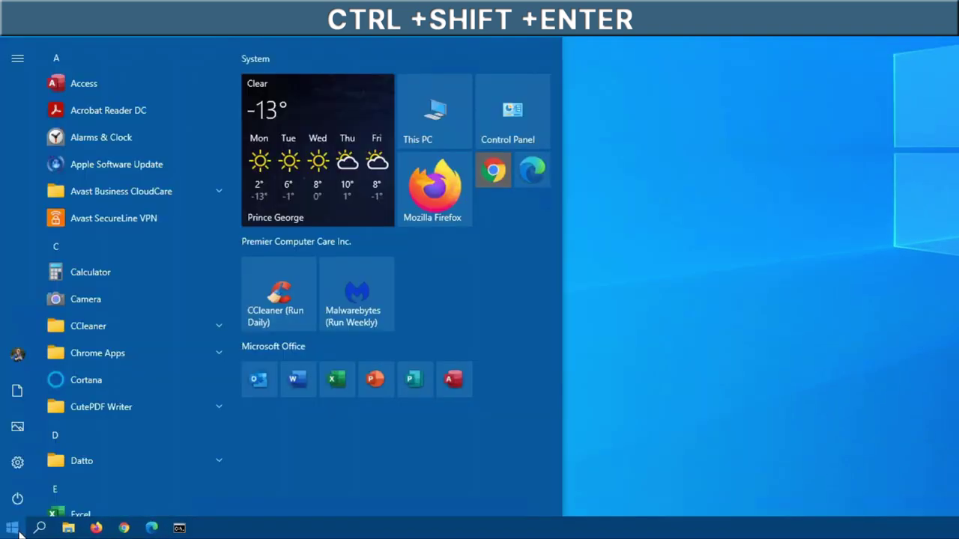
type("con")
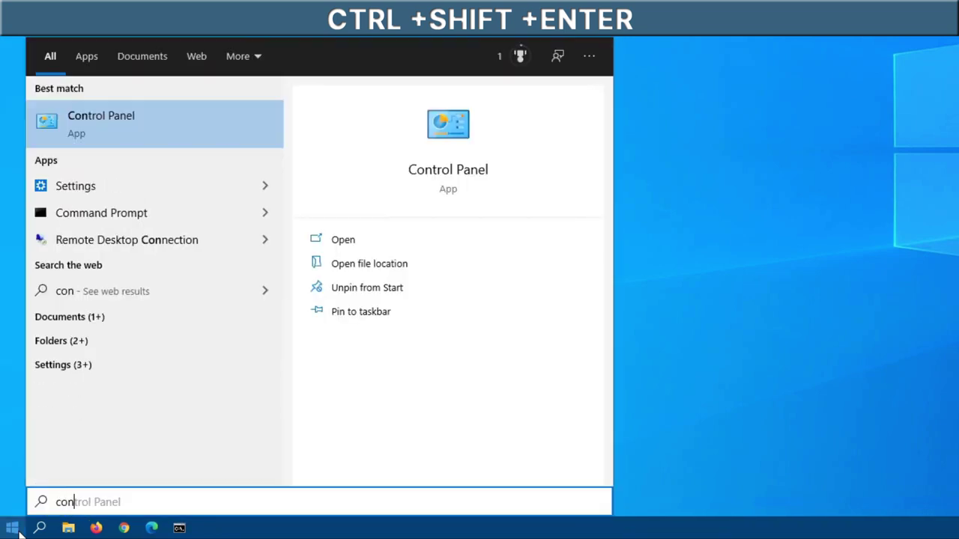
left_click(166, 113)
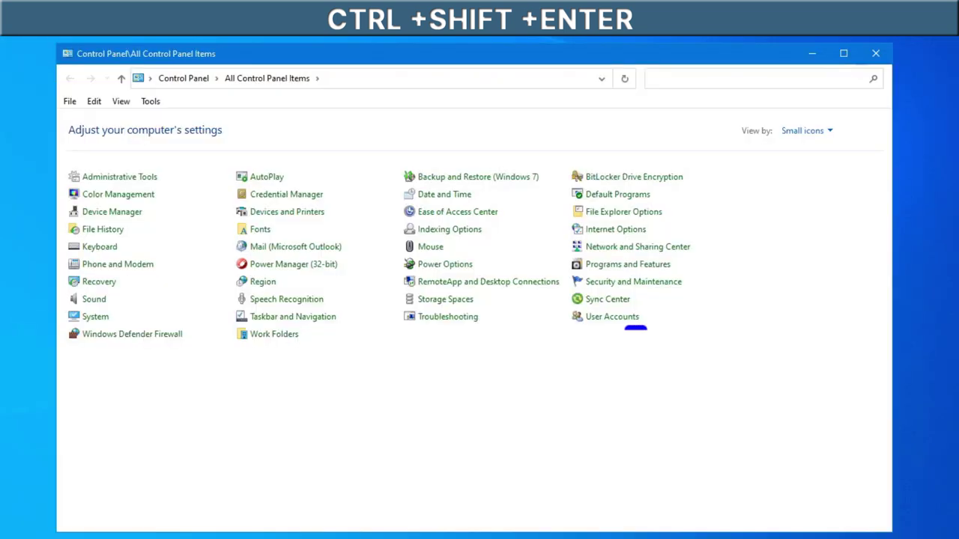
left_click(611, 318)
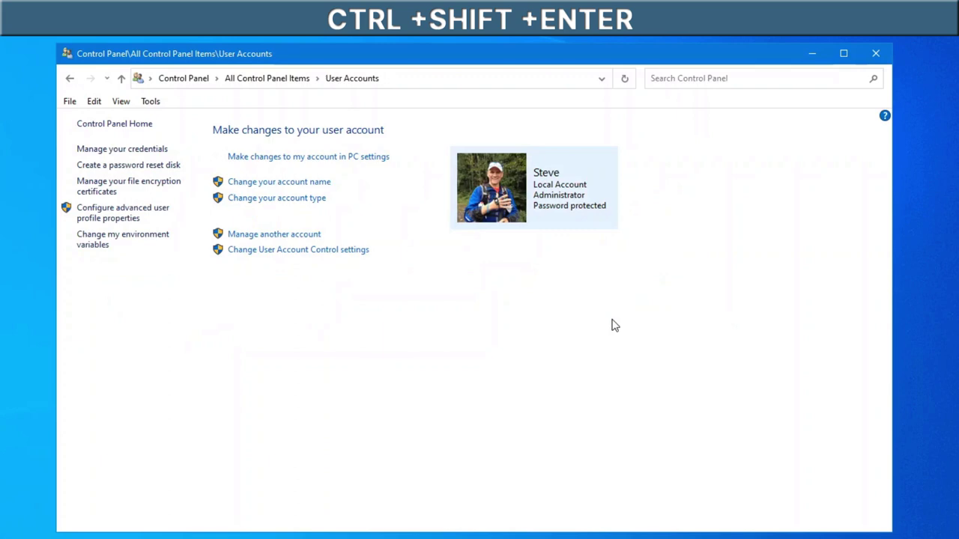
left_click(327, 254)
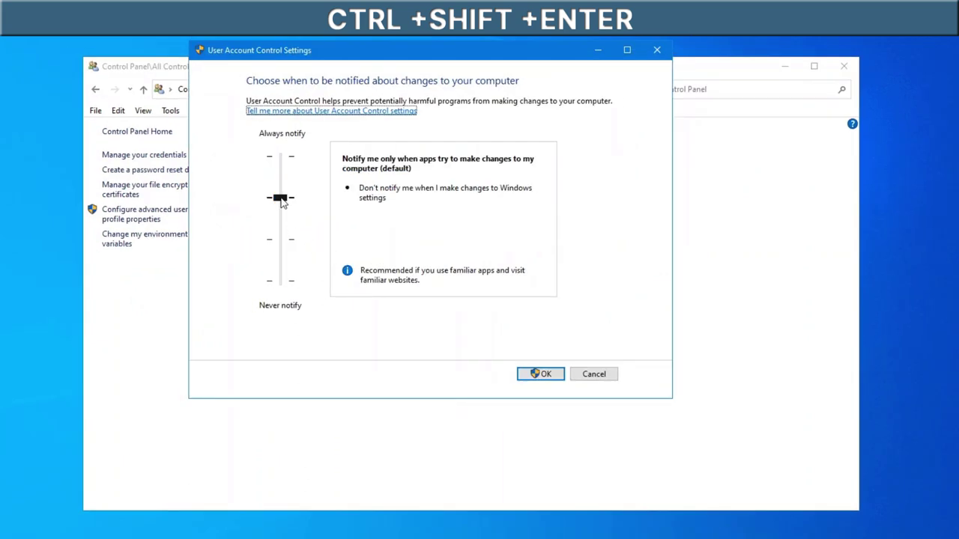
- Set User Account Control notifications to Never notify, approve the change, and close Control Panel
left_click_drag(282, 201, 286, 319)
left_click(522, 379)
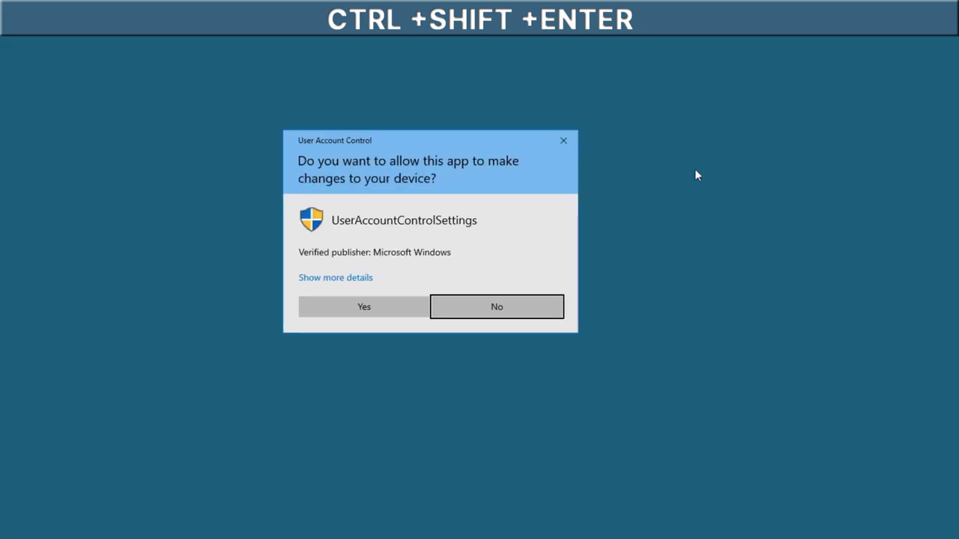
left_click(358, 308)
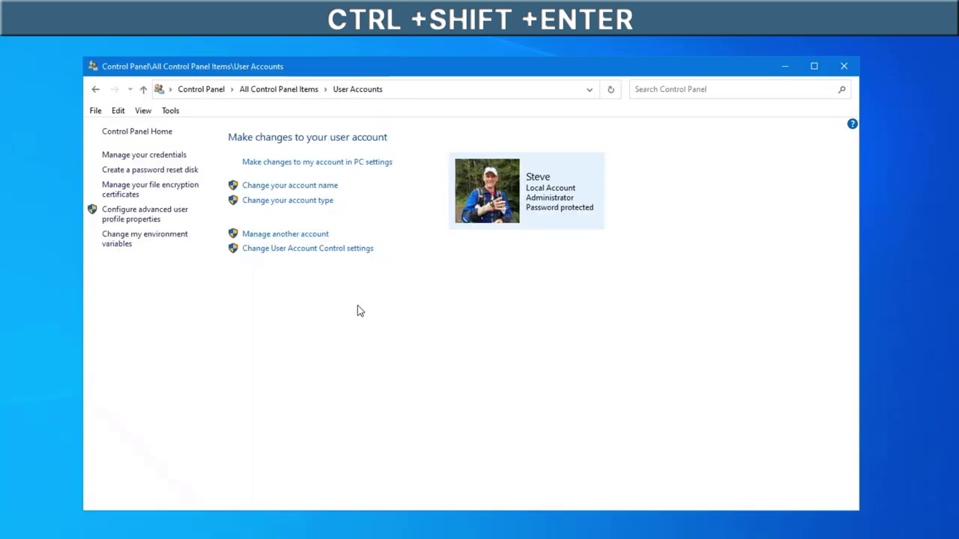
left_click(842, 66)
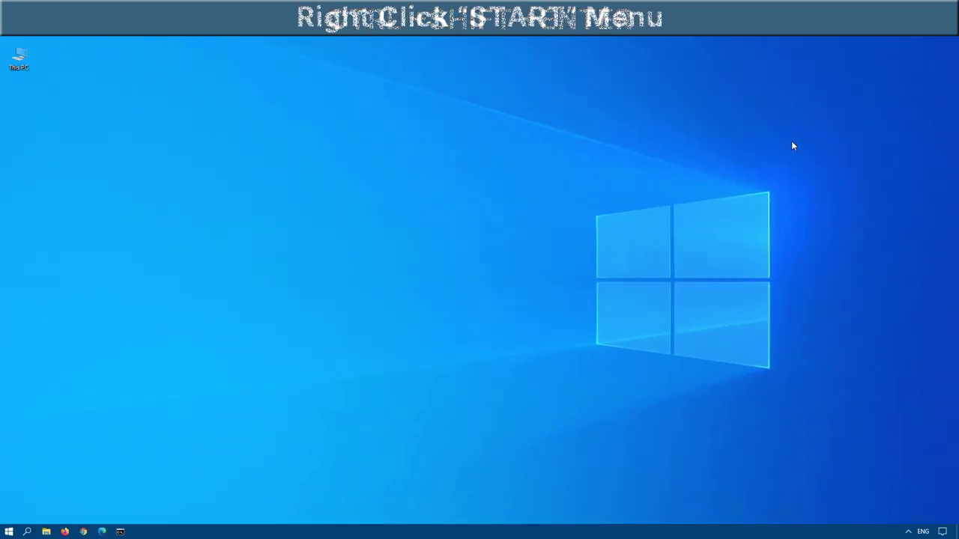
- Run Command Prompt (Admin) from the Start button's quick links and close its window
right_click(7, 532)
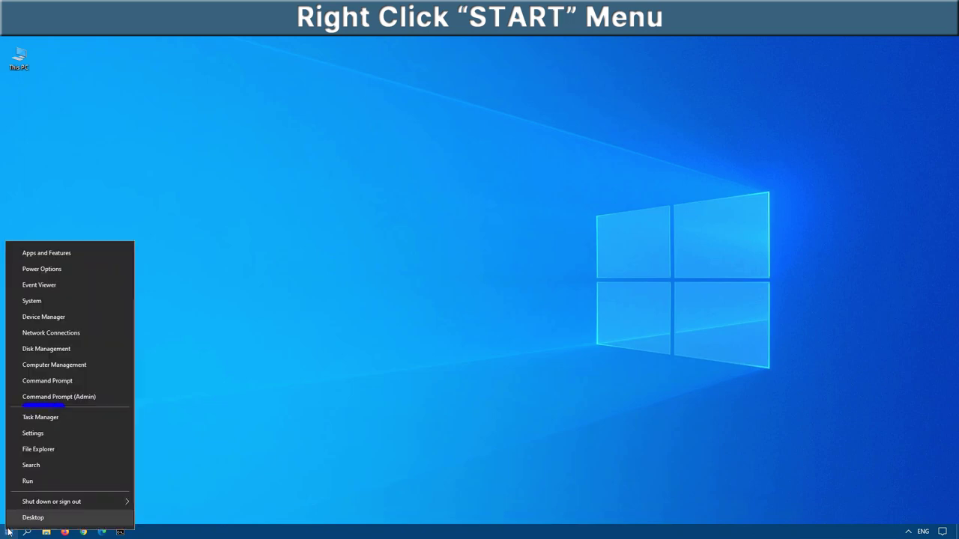
left_click(91, 397)
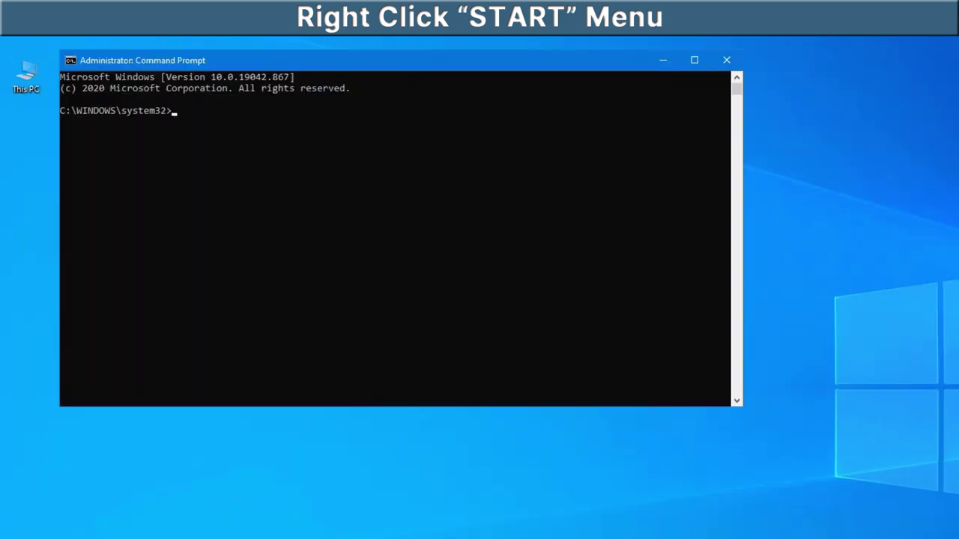
left_click(731, 54)
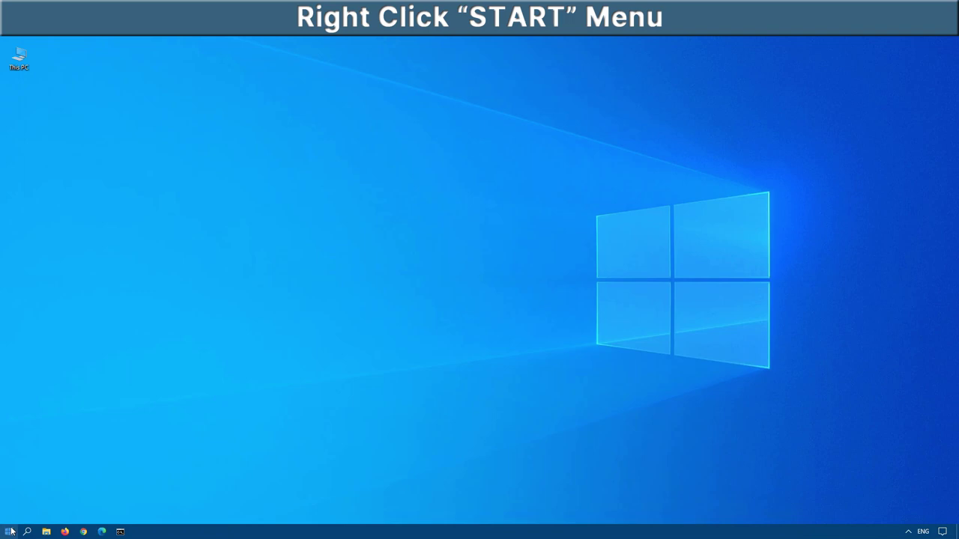
- Open the Taskbar page of the Personalization settings in Windows Settings
left_click(11, 531)
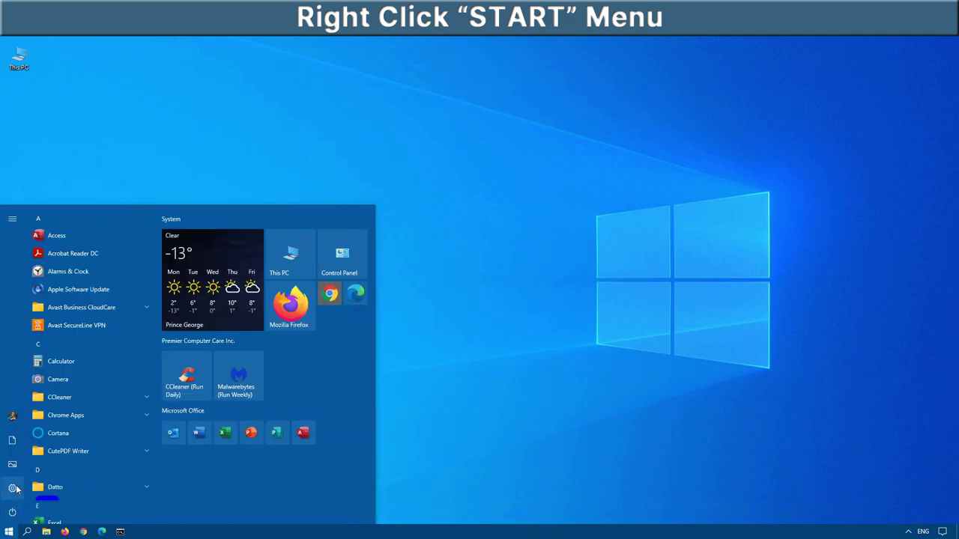
left_click(12, 489)
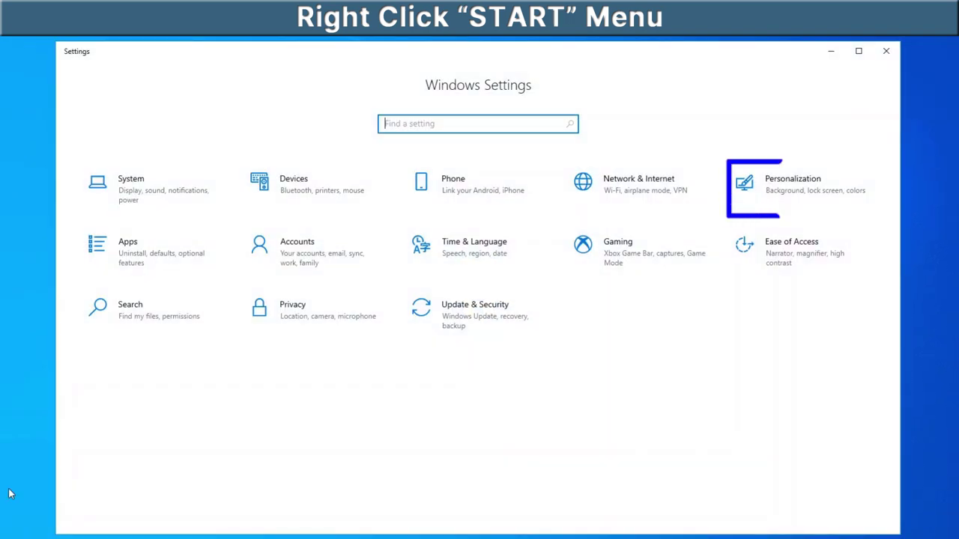
left_click(764, 186)
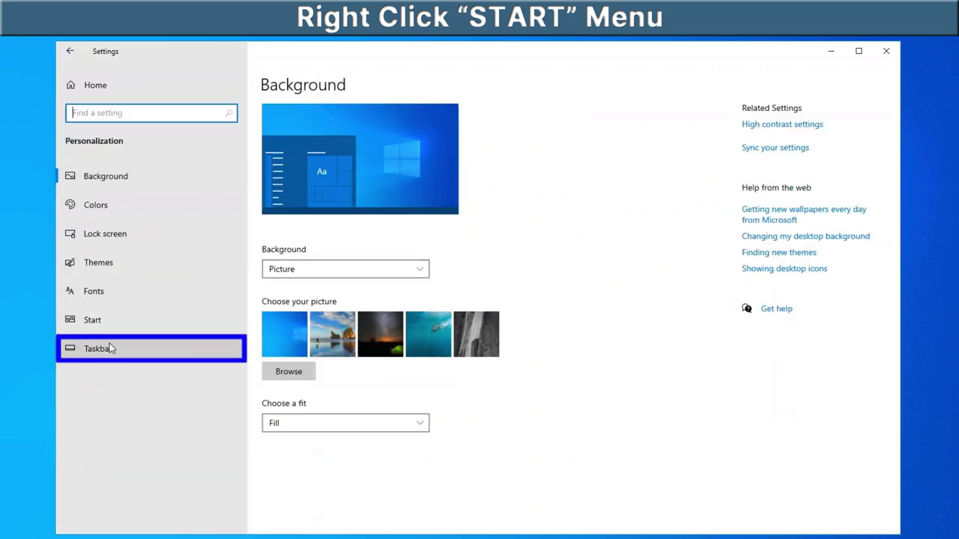
left_click(110, 349)
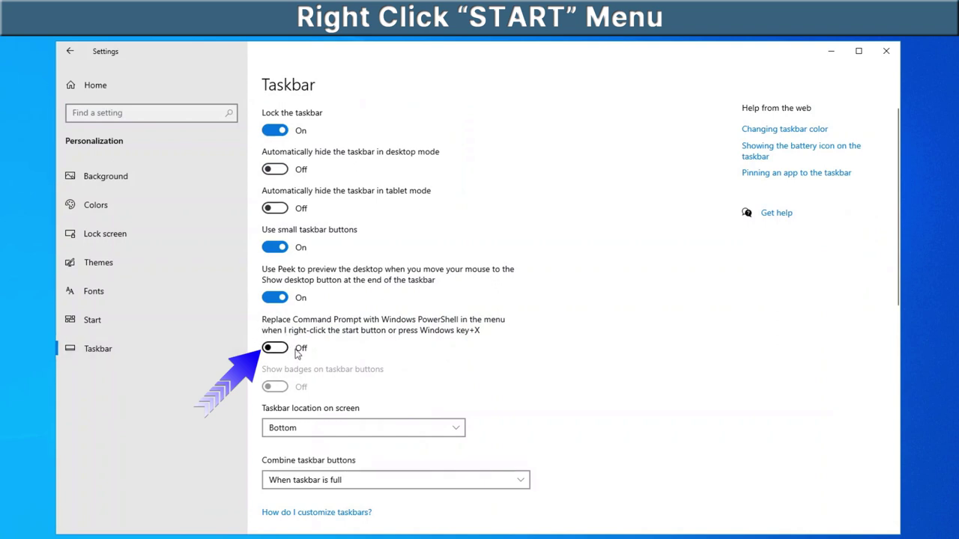
- Turn on replacing Command Prompt with Windows PowerShell and check which entries the Start button's quick links offer
left_click(296, 352)
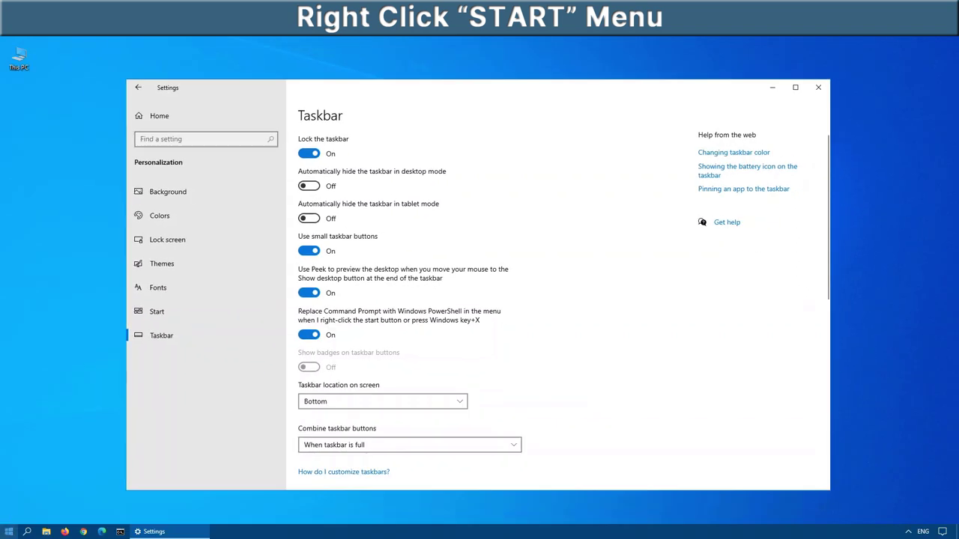
left_click(9, 531)
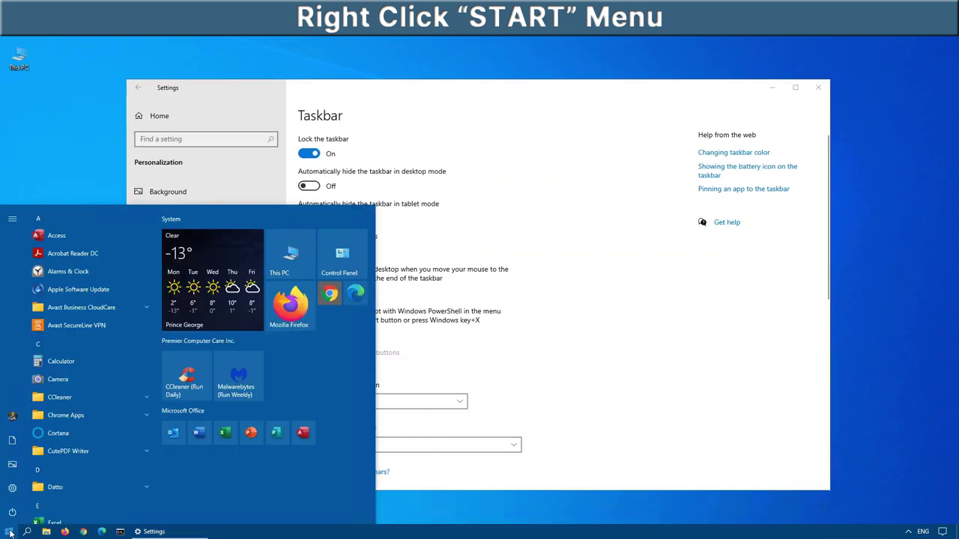
right_click(9, 531)
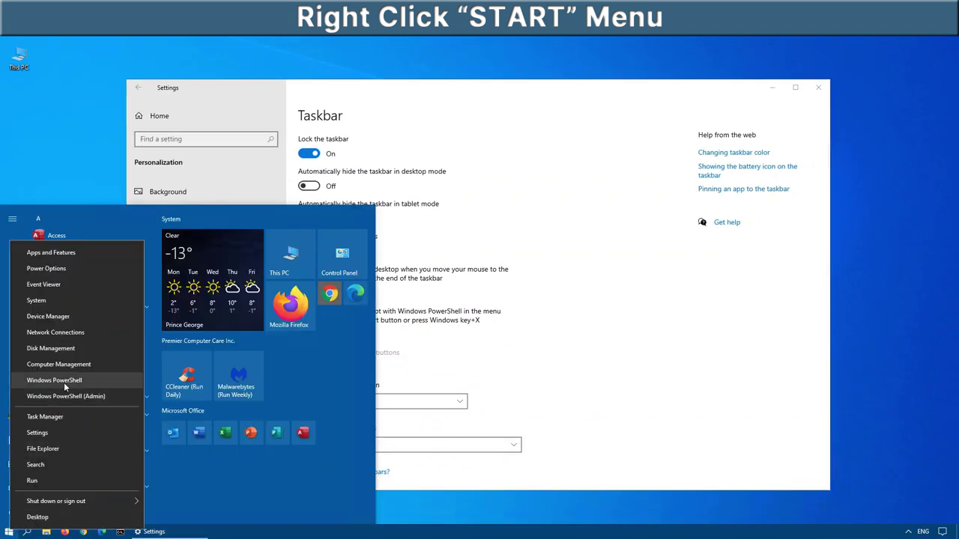
left_click(502, 361)
- Turn off replacing Command Prompt with Windows PowerShell, recheck the Start button's quick links, and close Settings
left_click(308, 335)
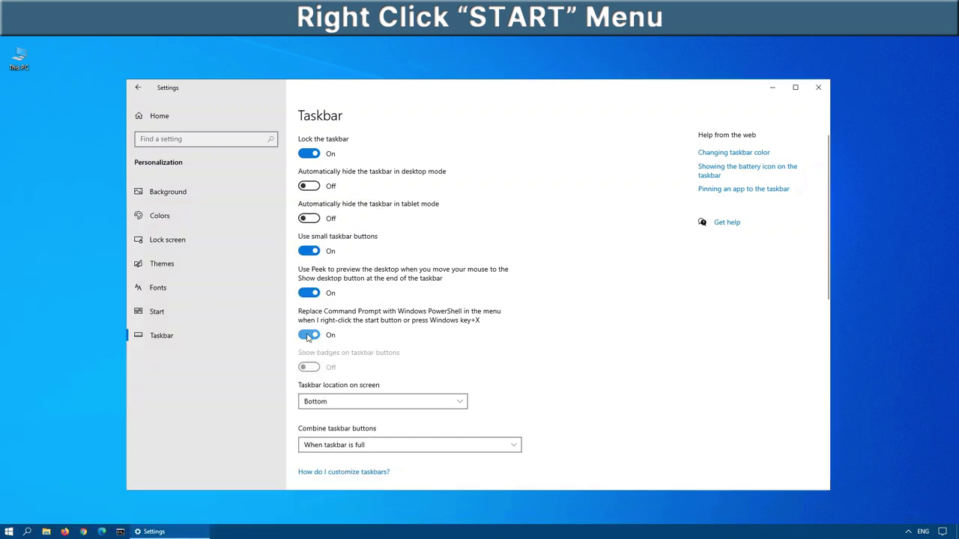
right_click(9, 532)
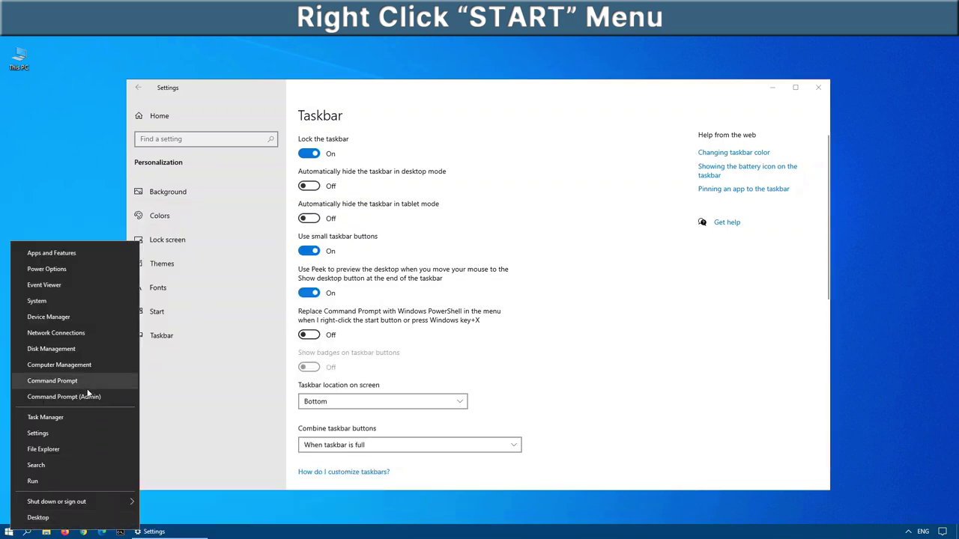
left_click(763, 93)
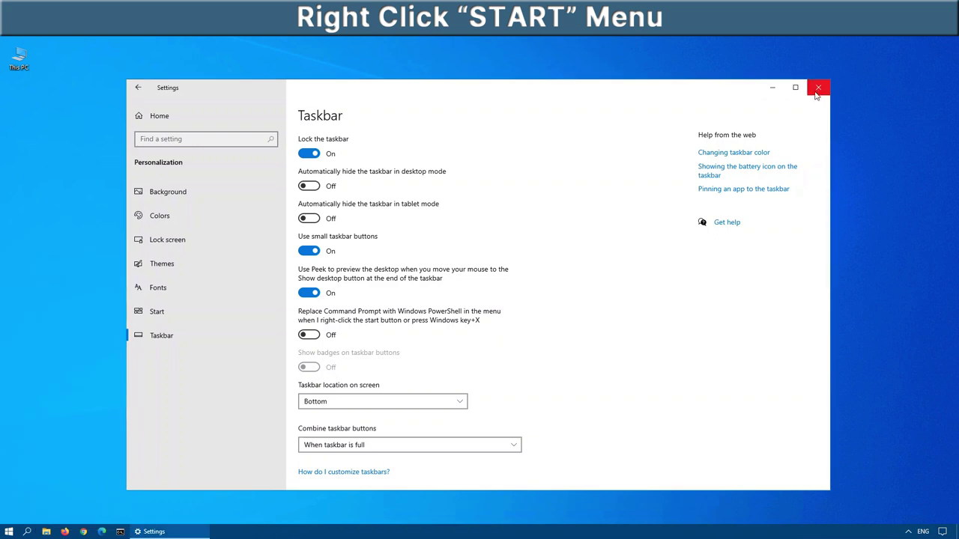
left_click(818, 90)
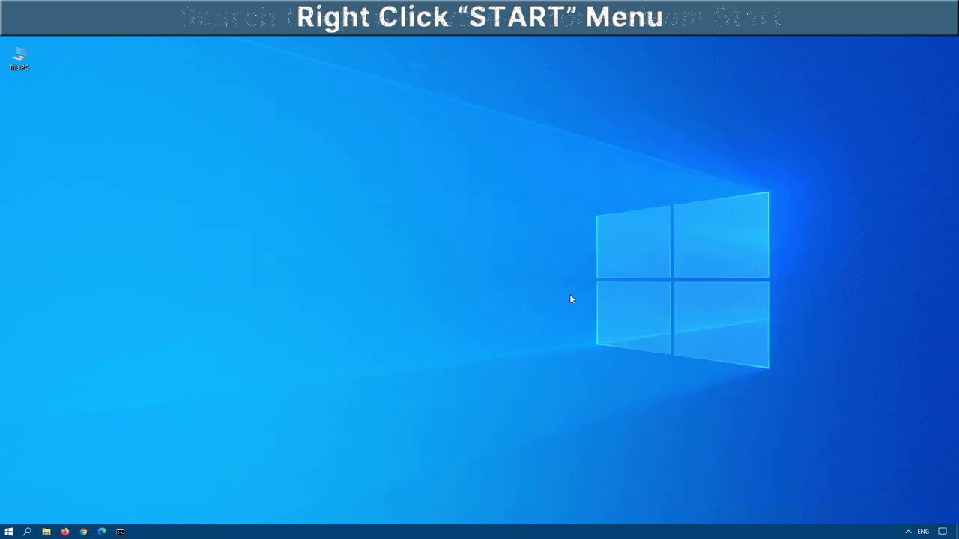
- Search Windows for "cmd", run the Command Prompt result as administrator, and close its window
left_click(28, 532)
type("cmd")
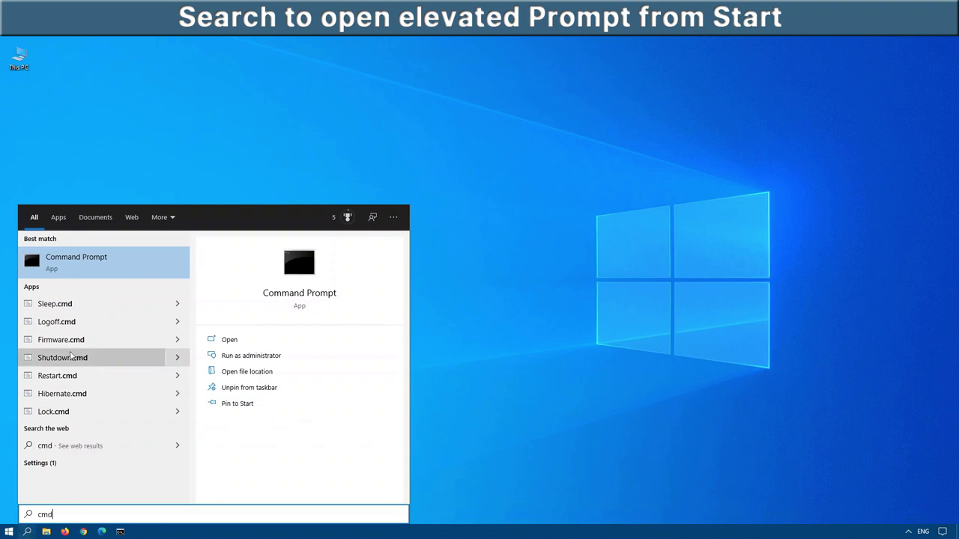
right_click(87, 264)
left_click(131, 276)
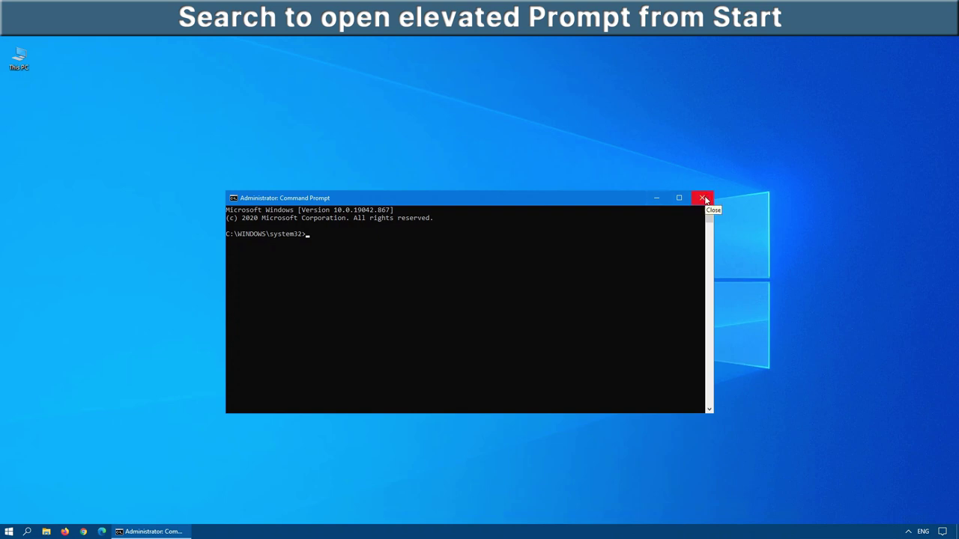
left_click(703, 198)
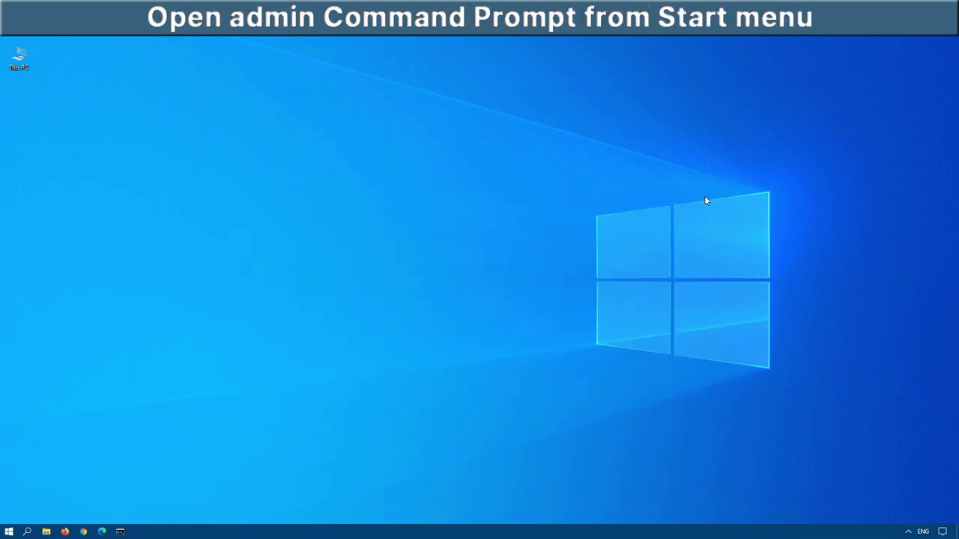
- Jump to the W section of the Start app list and run Command Prompt from the Windows System folder as administrator
left_click(9, 532)
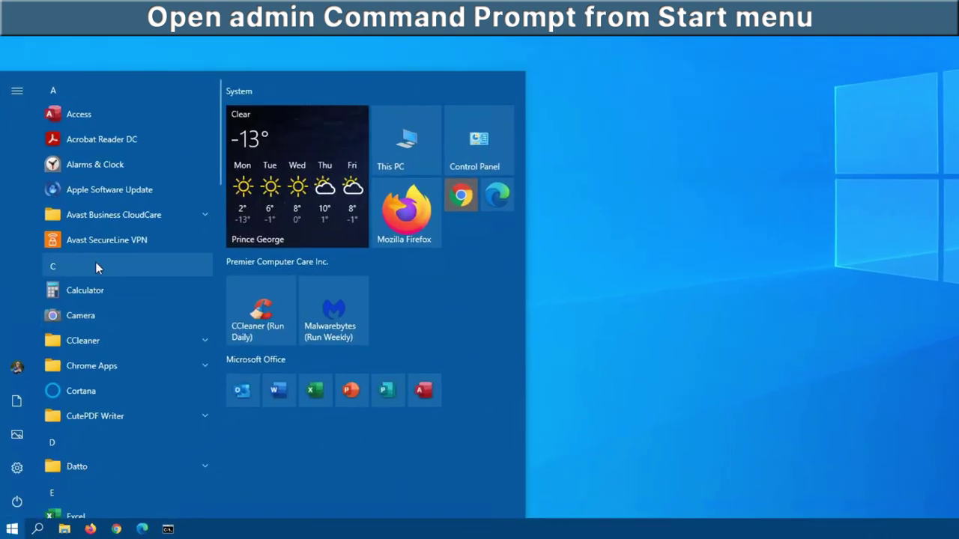
scroll(95, 263, "down", 1)
scroll(95, 266, "up", 1)
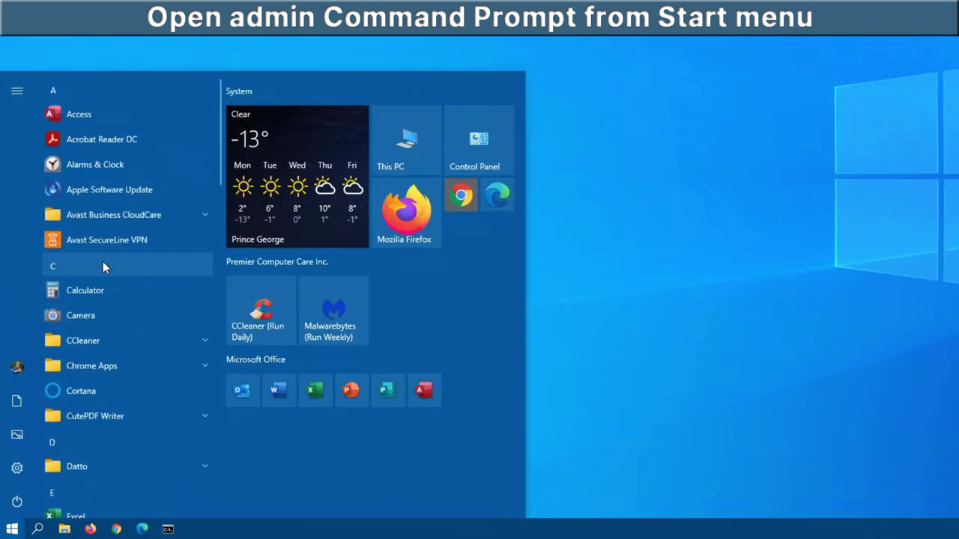
left_click(57, 90)
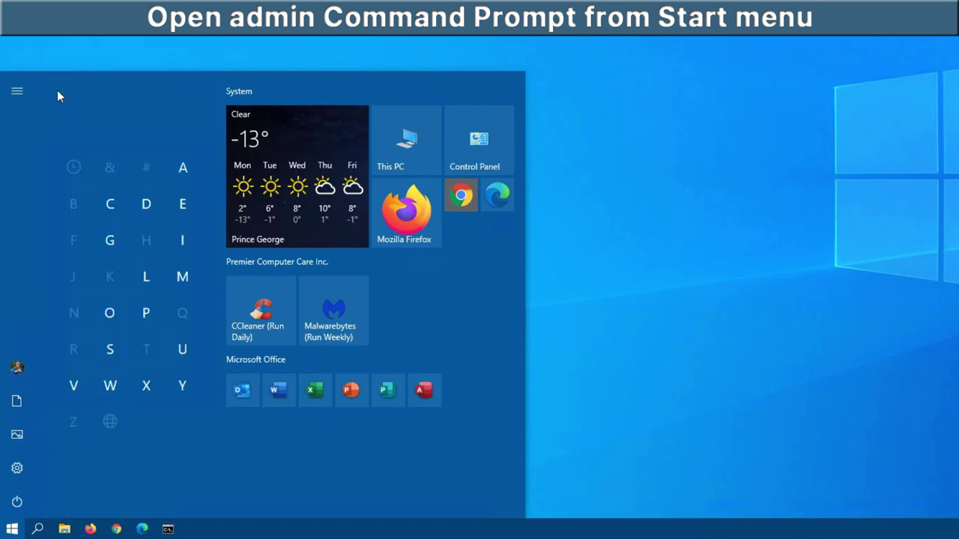
left_click(109, 387)
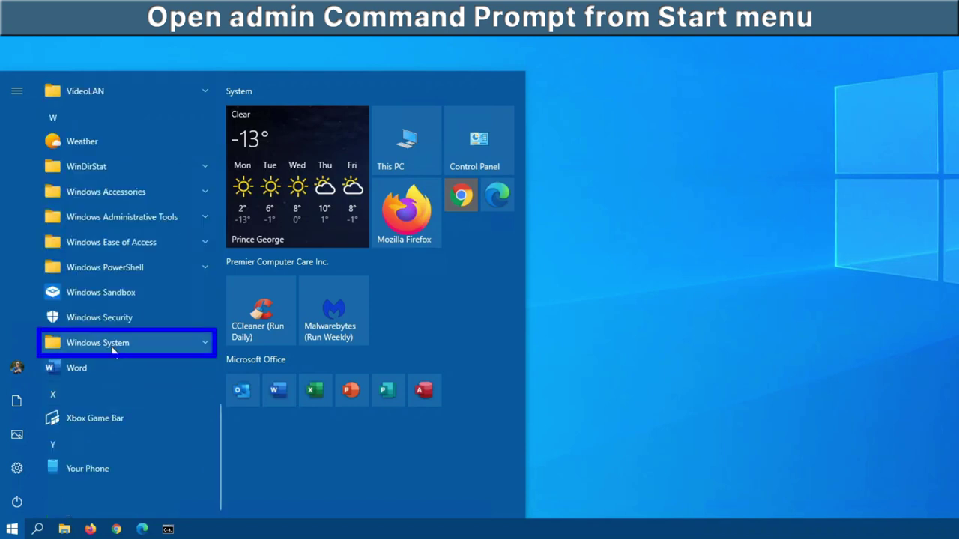
left_click(111, 345)
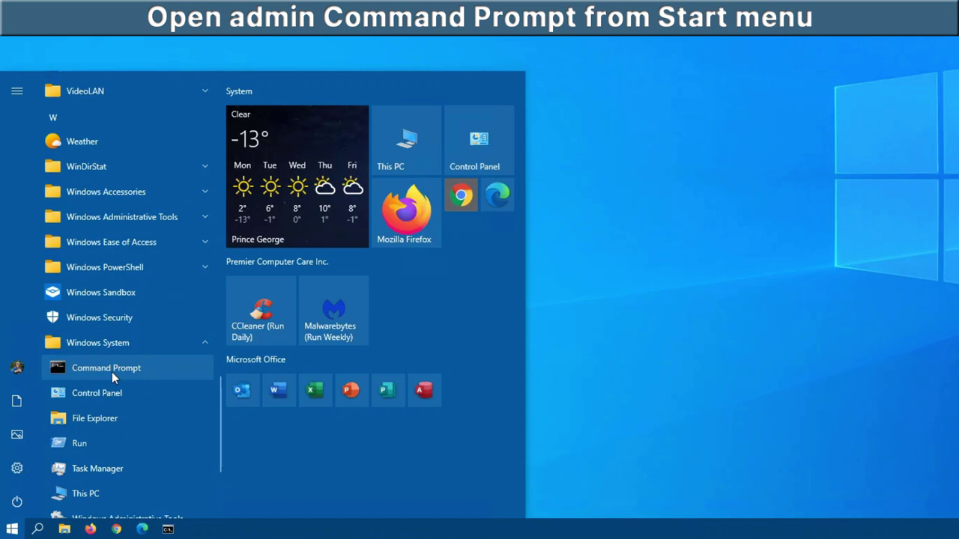
right_click(112, 371)
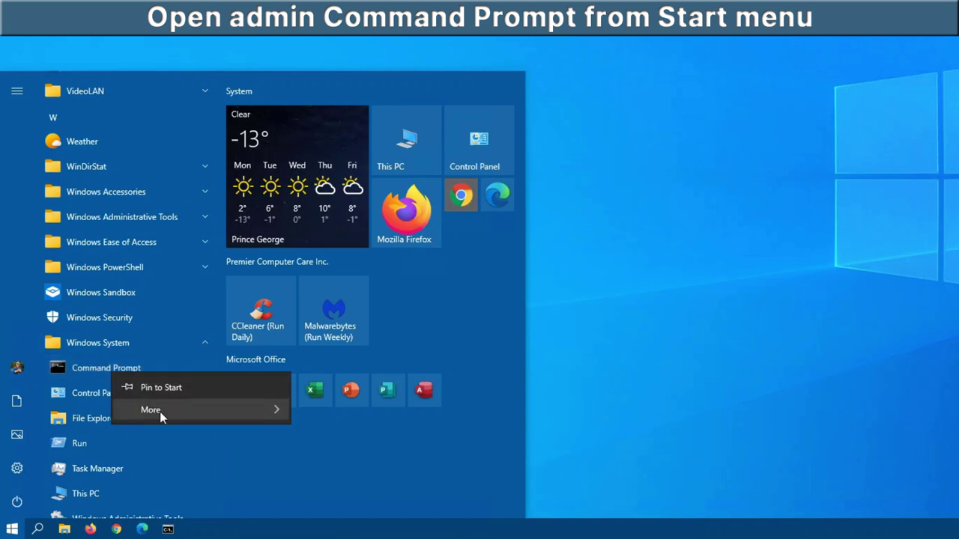
mouse_move(160, 411)
left_click(359, 434)
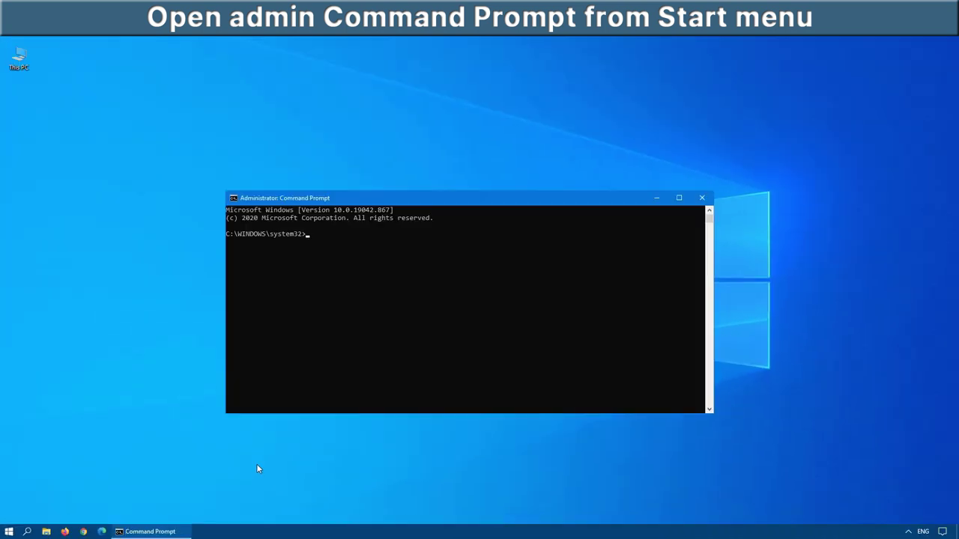
- Close the Command Prompt window and open the C:\Windows\System32 folder from This PC
left_click(700, 198)
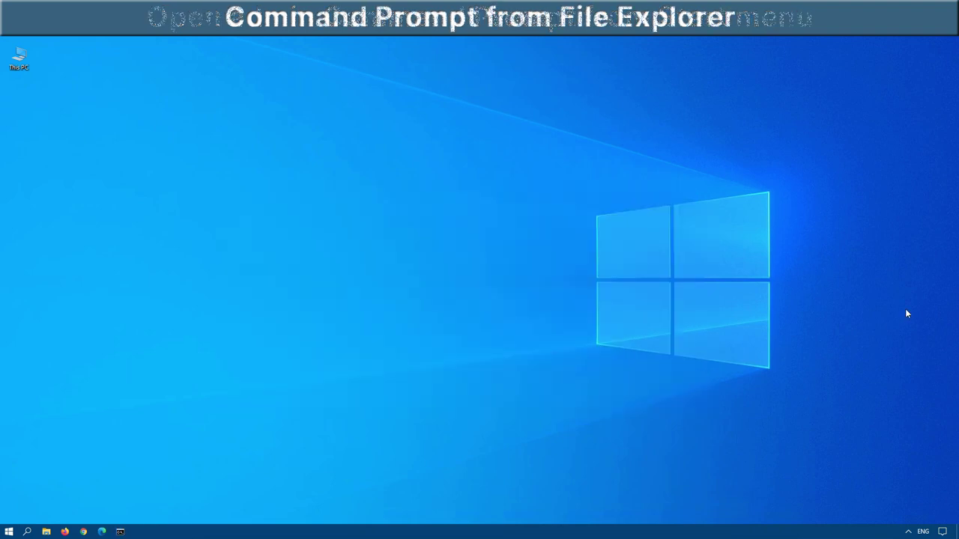
double_click(19, 58)
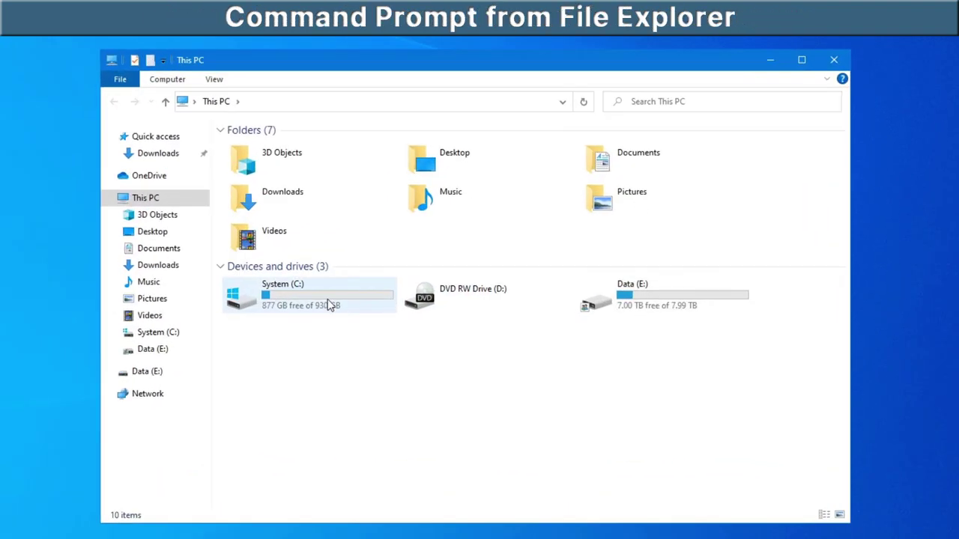
double_click(487, 311)
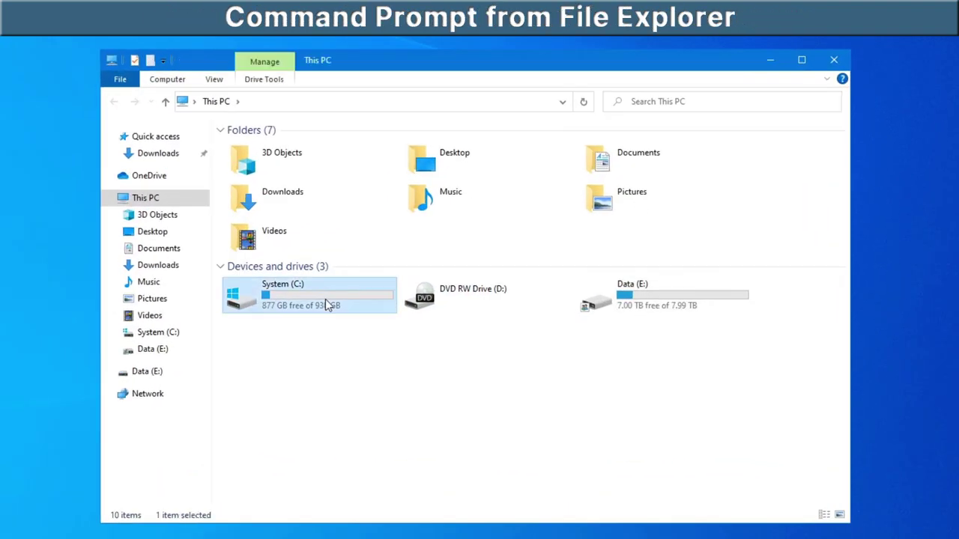
double_click(246, 293)
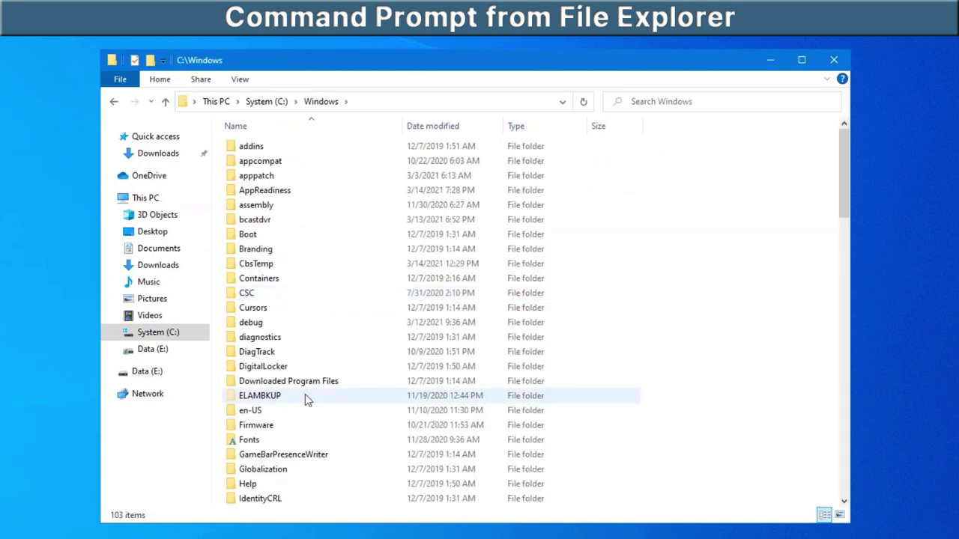
scroll(305, 398, "down", 11)
scroll(306, 460, "down", 5)
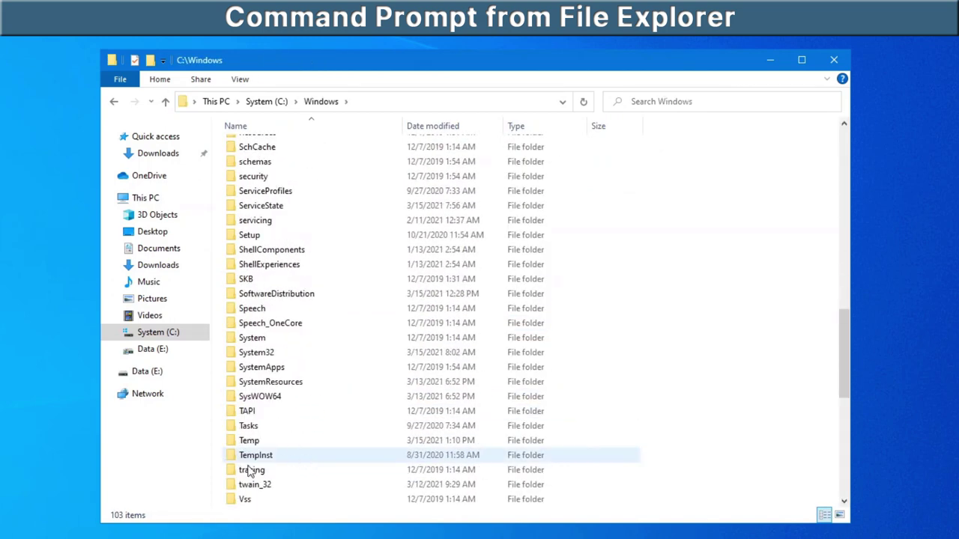
double_click(257, 353)
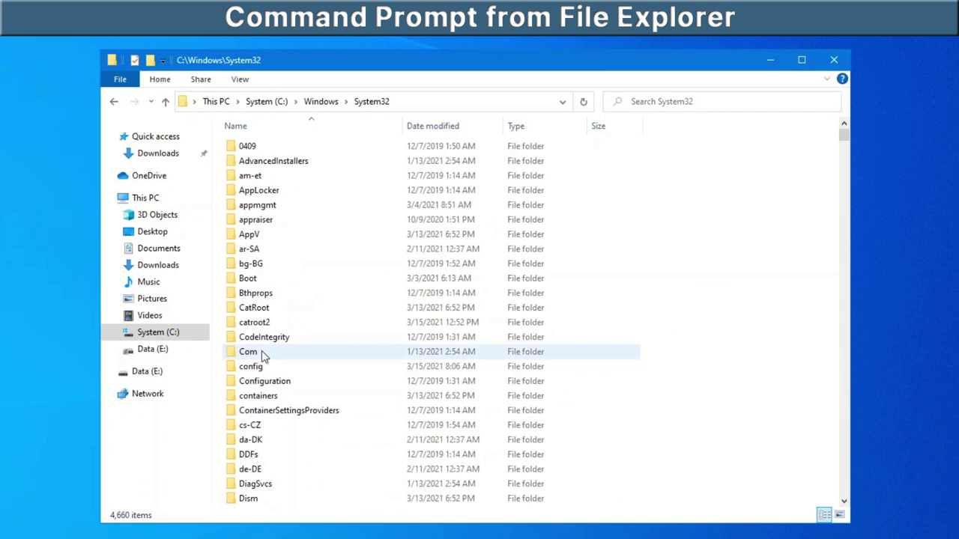
- Find cmd.exe in the System32 folder, run it as administrator, and close its Command Prompt window
type("cms")
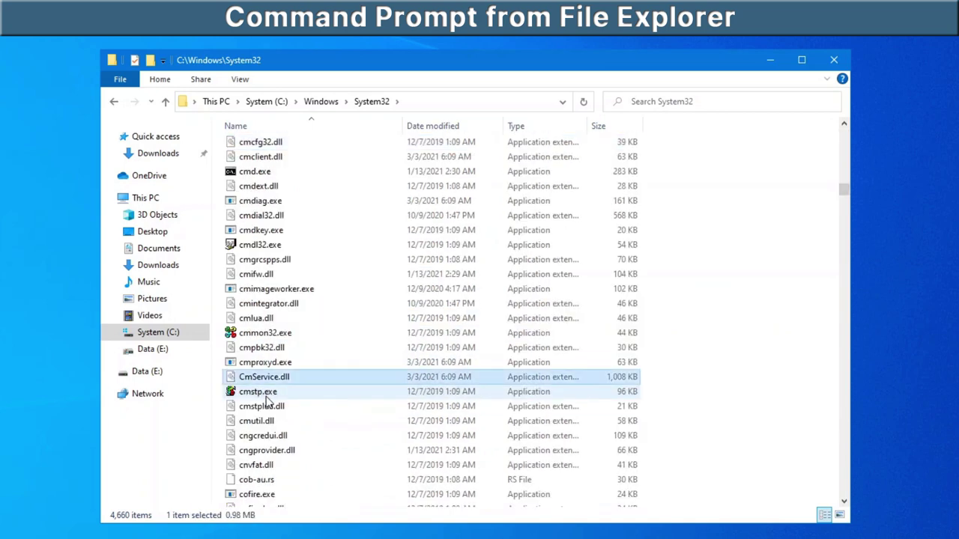
left_click(275, 173)
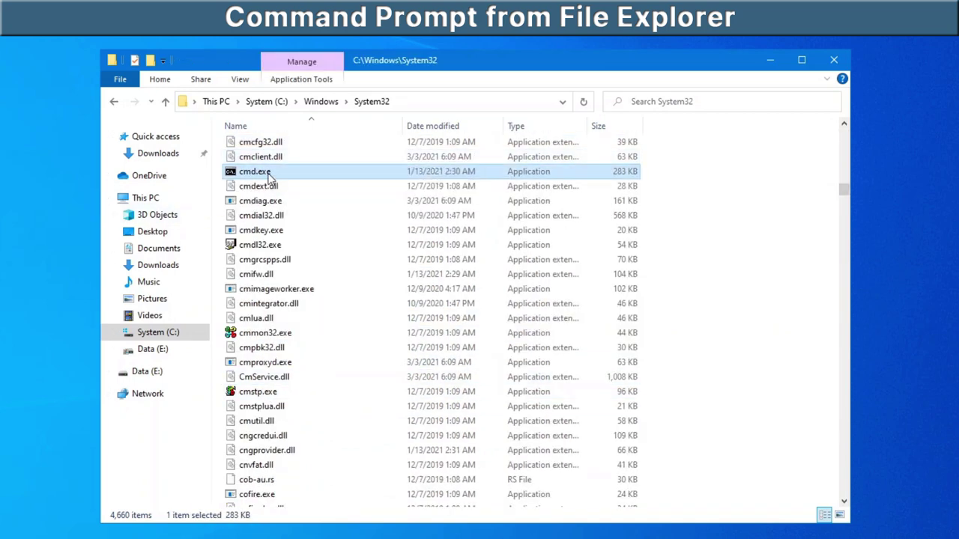
right_click(269, 173)
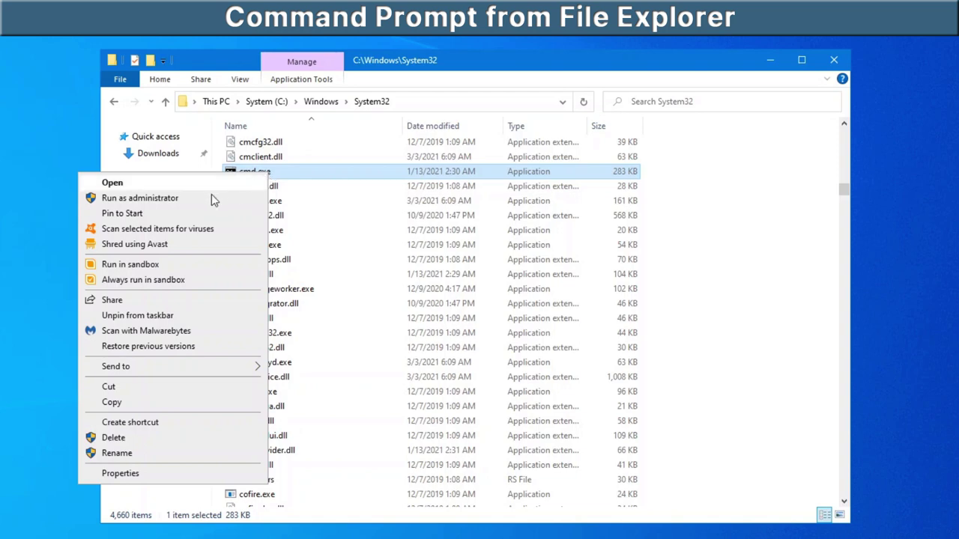
left_click(239, 195)
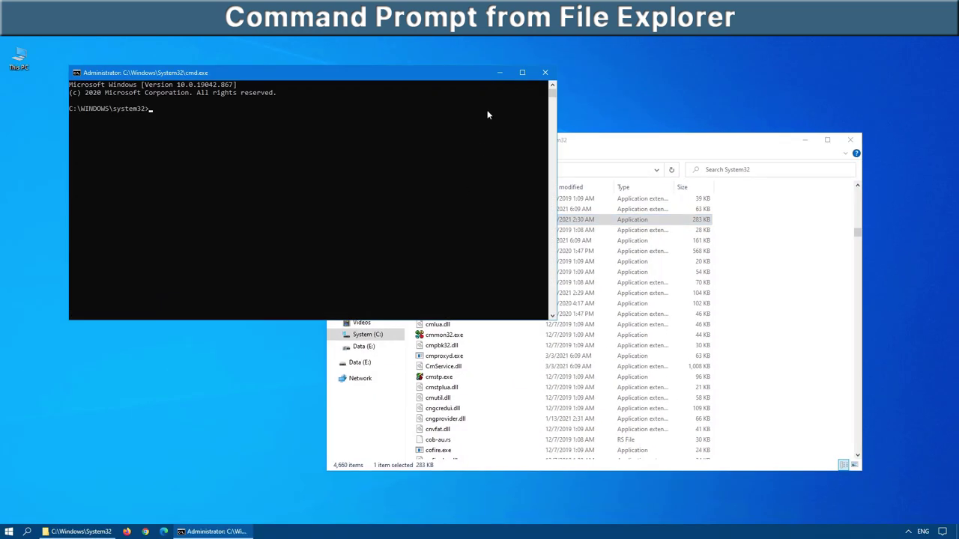
left_click(545, 72)
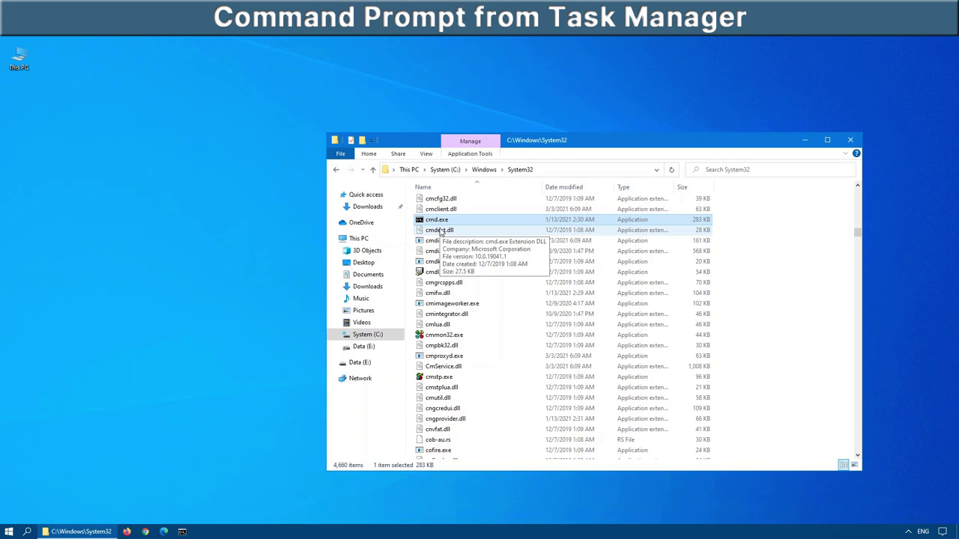
- Open Task Manager from the taskbar, move its window fully into view, and expand it to show more details
right_click(425, 532)
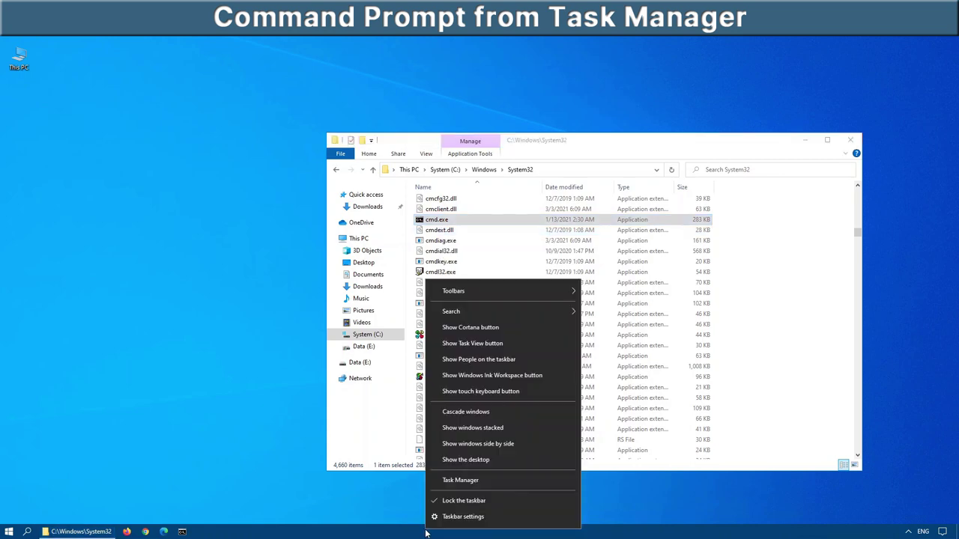
left_click(382, 509)
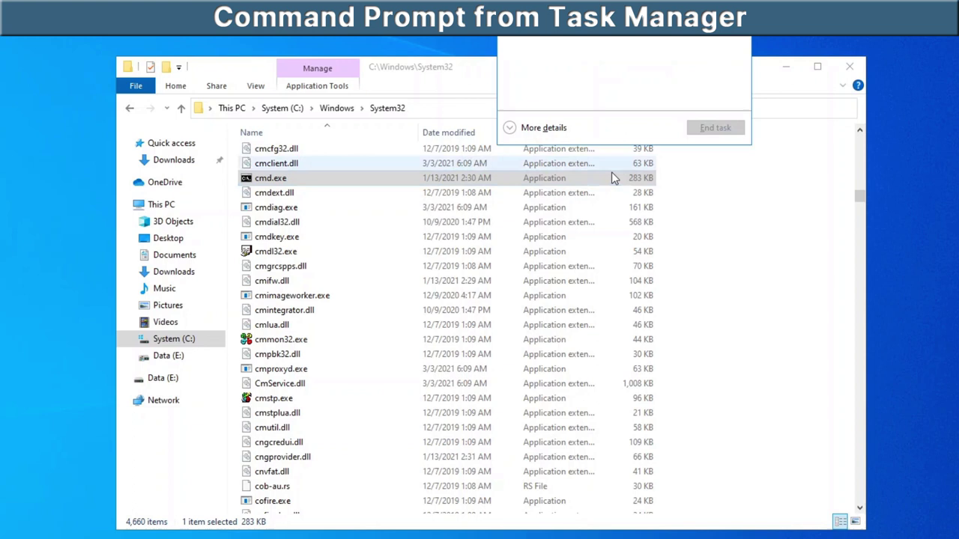
left_click_drag(615, 36, 431, 75)
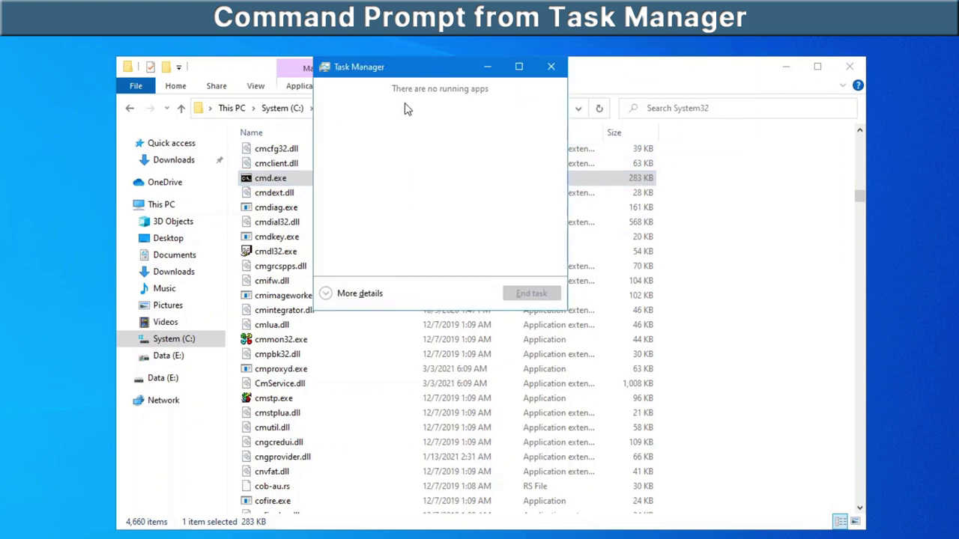
left_click(328, 296)
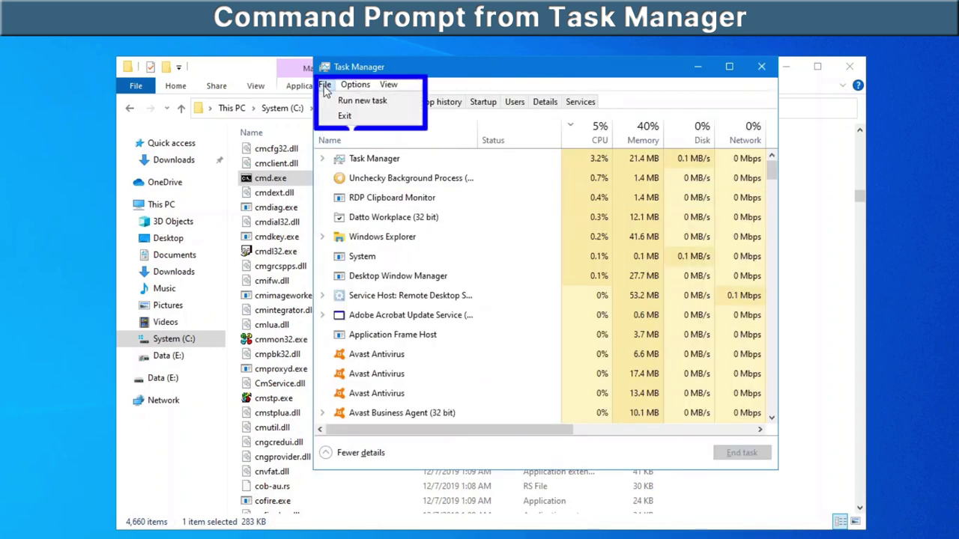
- Run a new "cmd" task with administrative privileges from Task Manager, and close both the Command Prompt and Task Manager
left_click(341, 103)
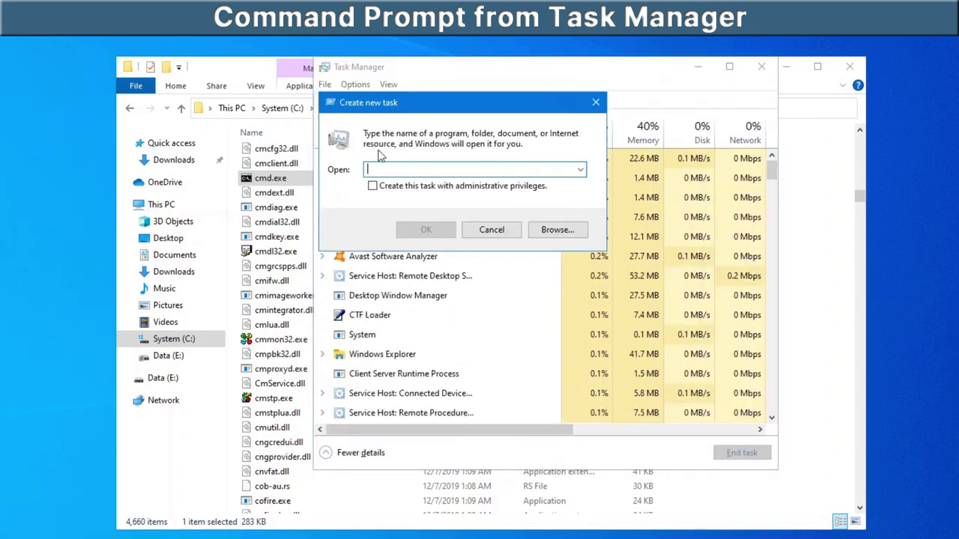
type("cmd")
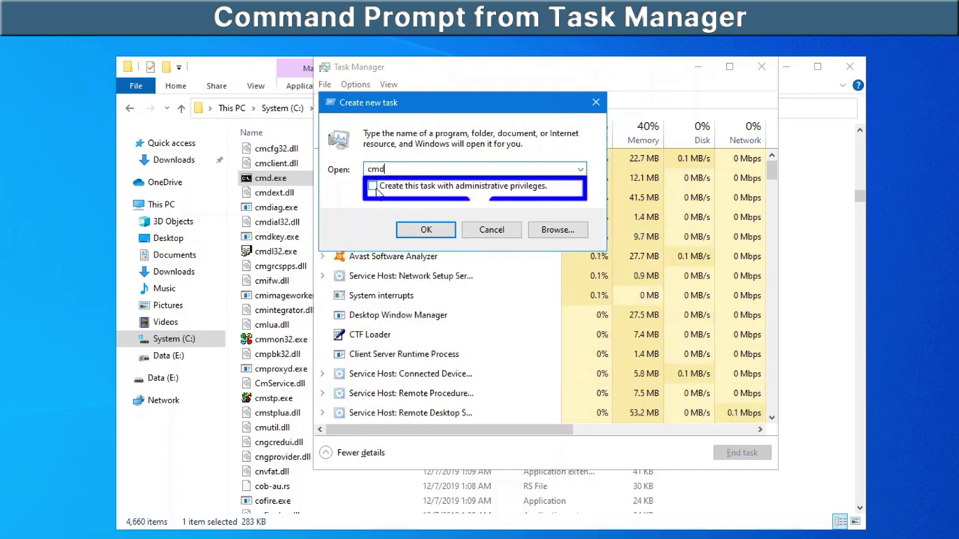
left_click(379, 191)
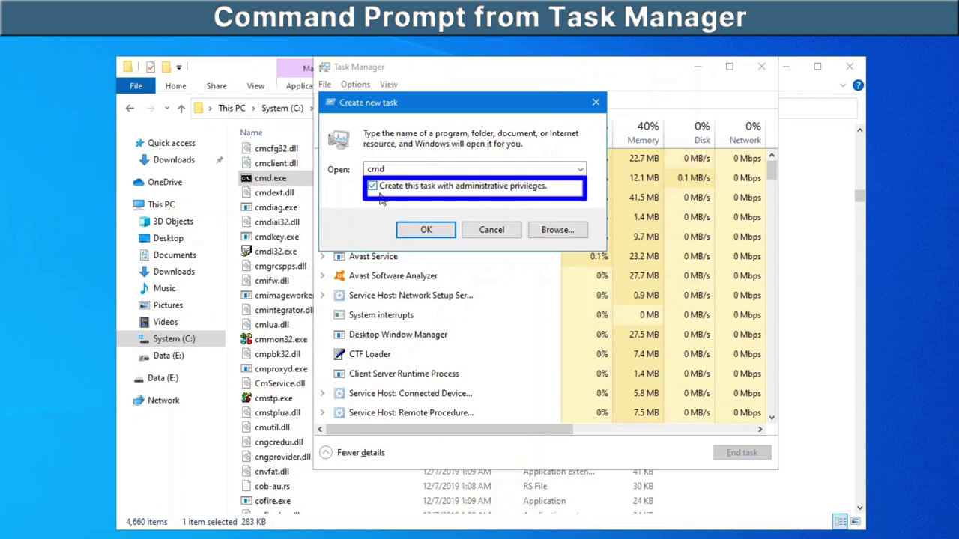
left_click(426, 230)
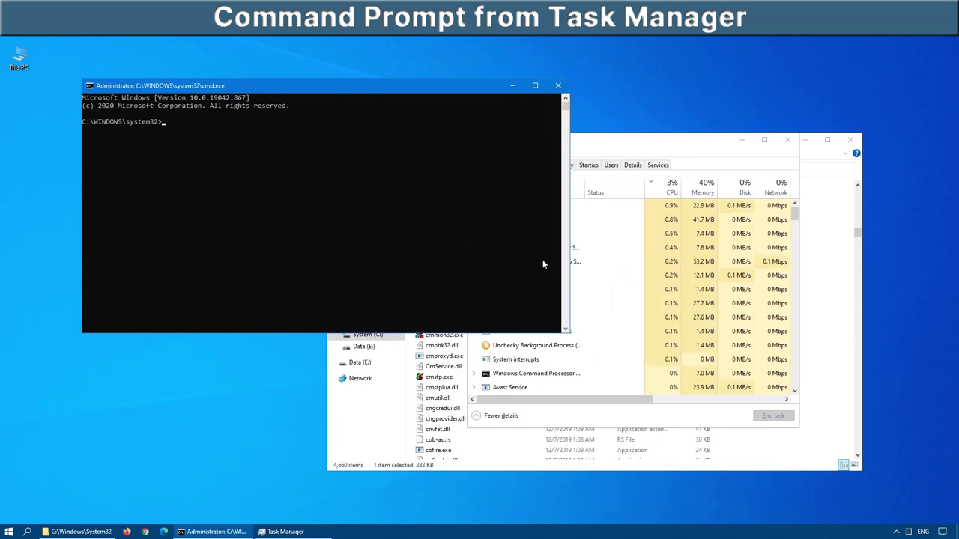
left_click(558, 86)
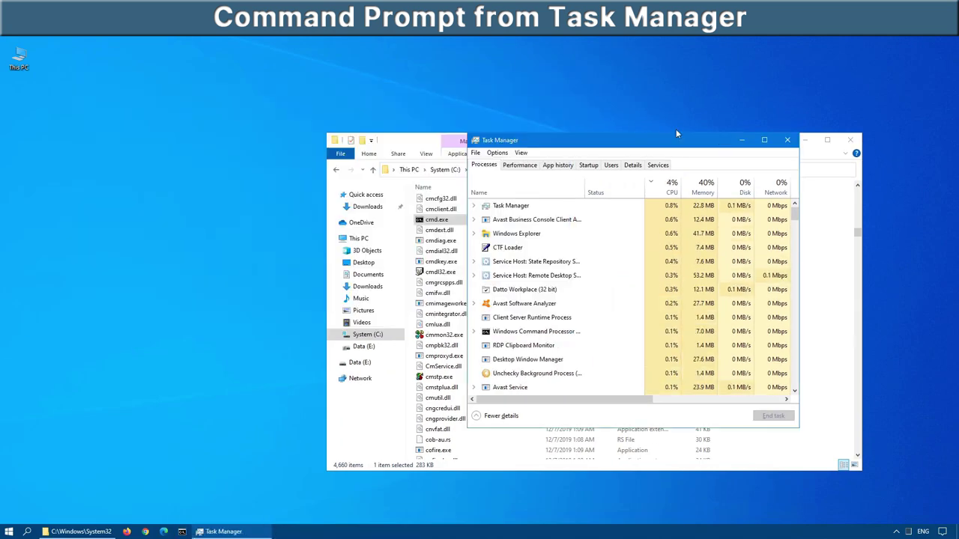
left_click(787, 141)
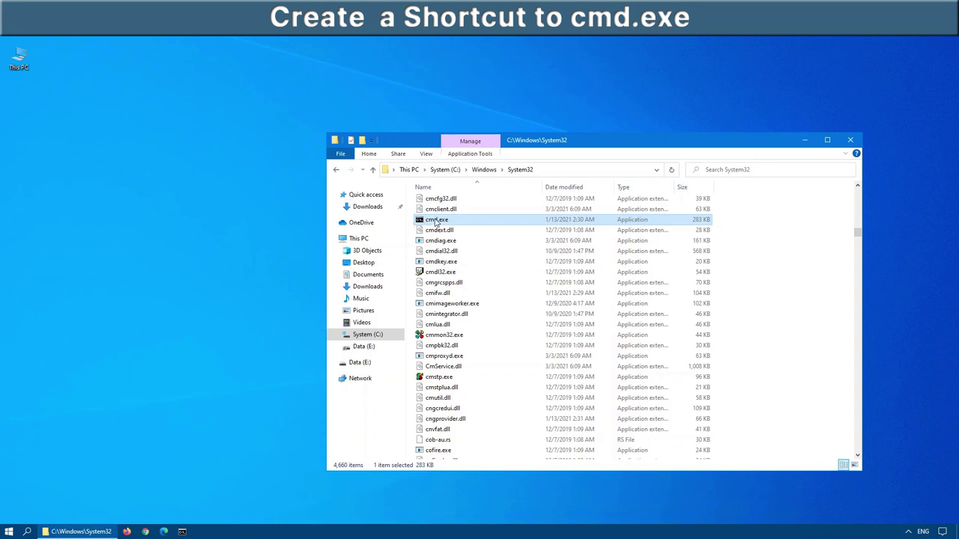
- Create a desktop shortcut to cmd.exe from the System32 folder and rename it AdminCmd in its properties
left_click_drag(436, 221, 182, 225)
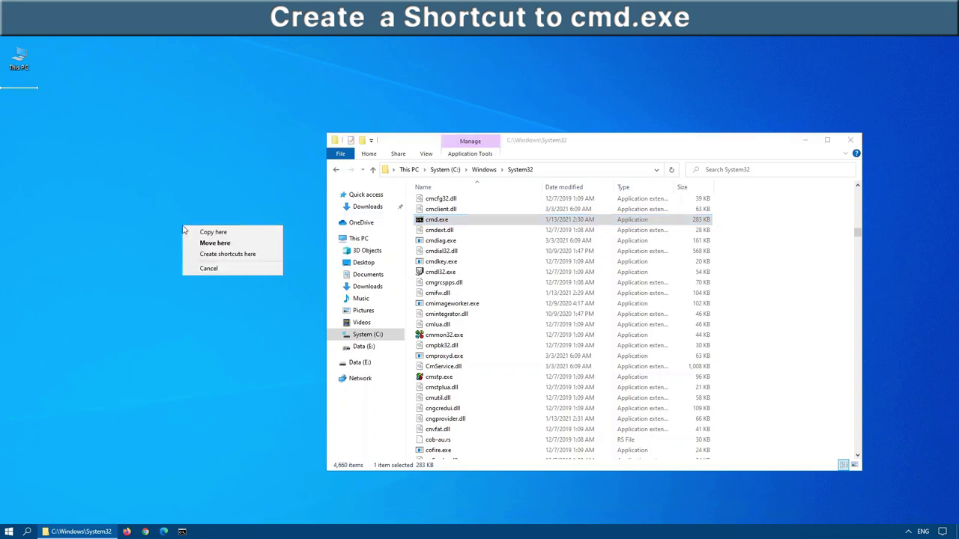
left_click(229, 254)
right_click(26, 139)
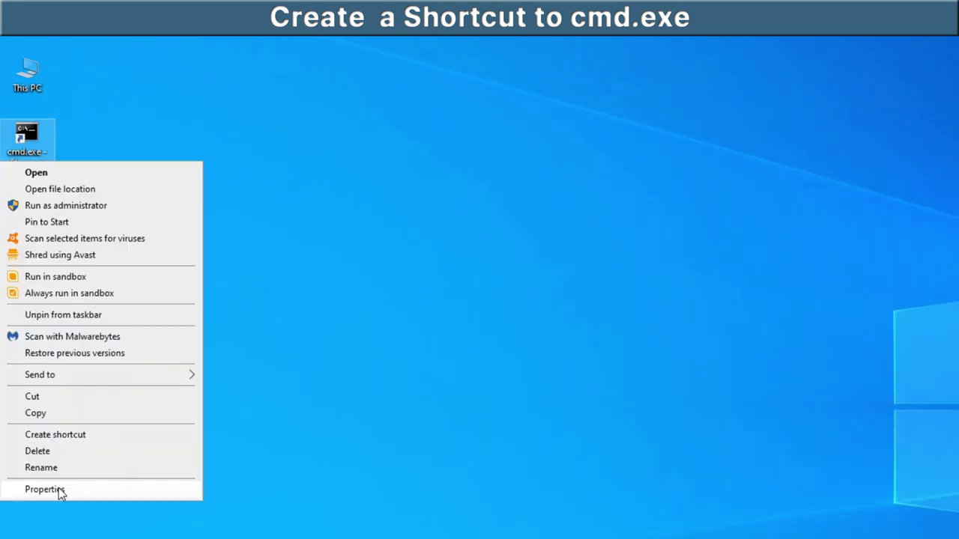
left_click(59, 488)
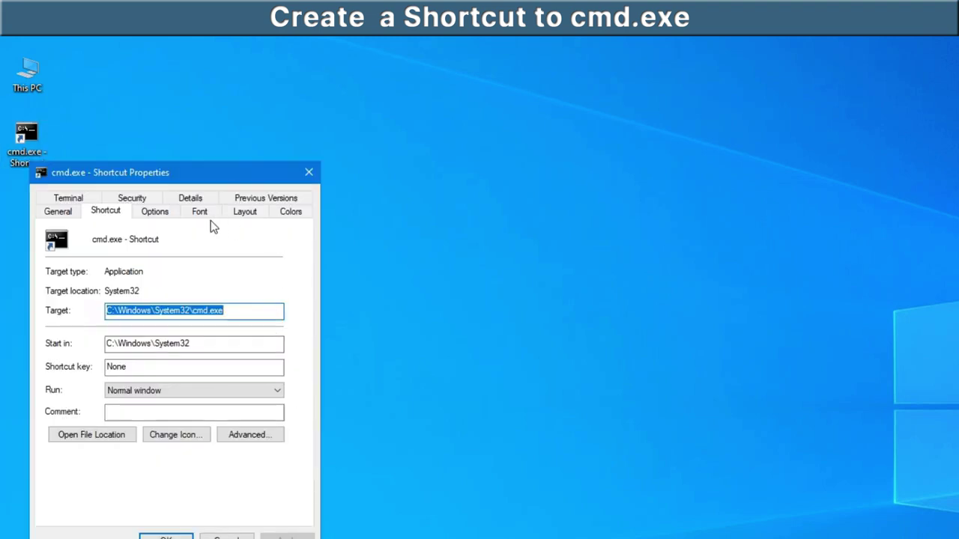
left_click(60, 213)
left_click_drag(178, 240, 0, 255)
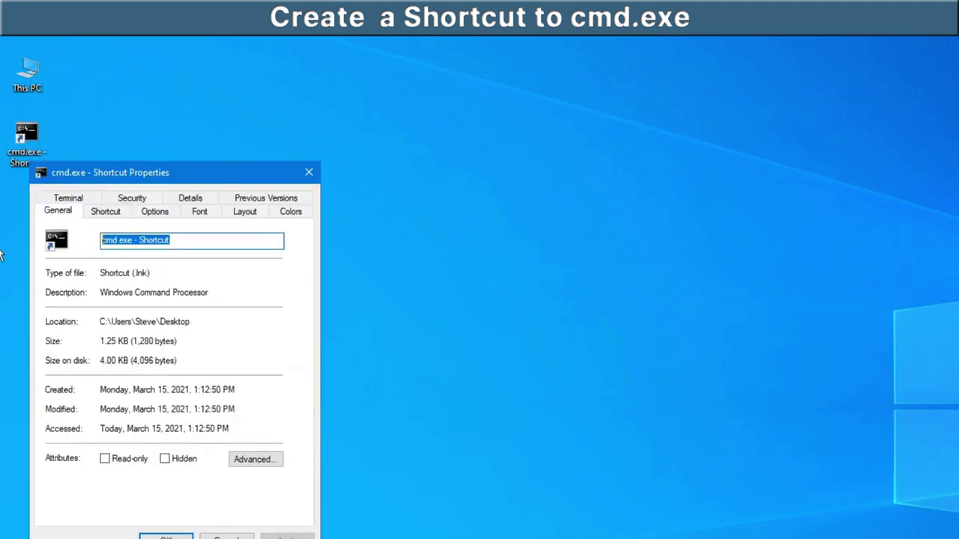
type("Admin-")
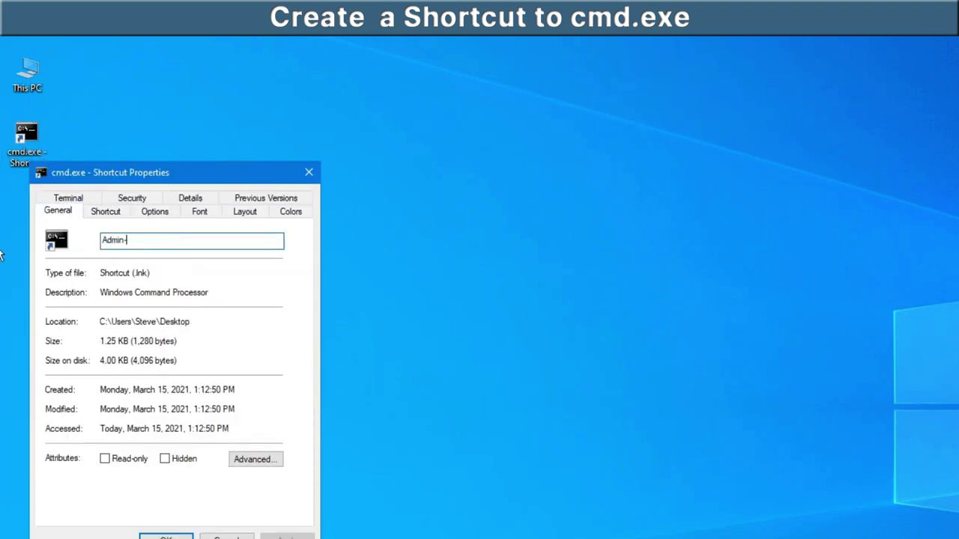
key("BackSpace")
type("Cmd")
- Set the cmd.exe shortcut to always run as administrator, apply the properties, and test it by launching and closing it
left_click(111, 213)
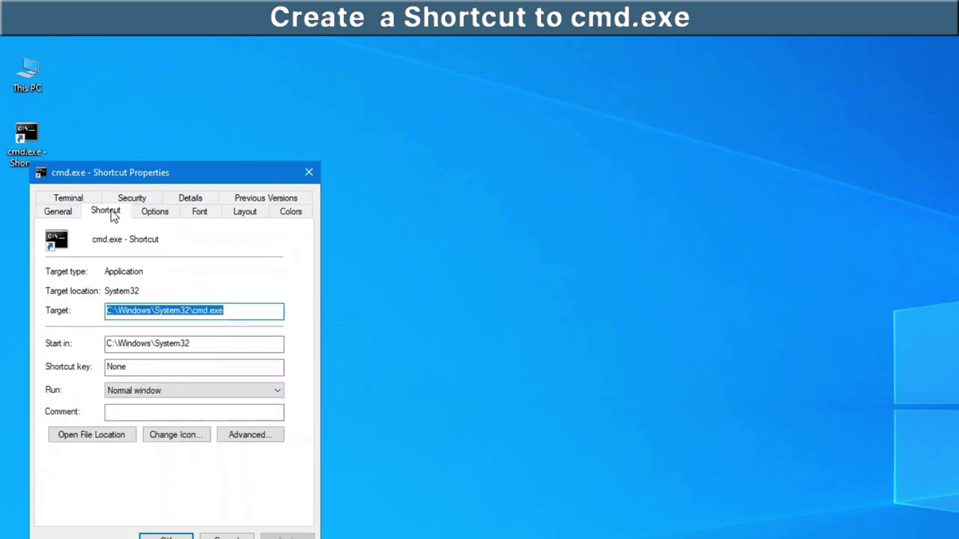
left_click(255, 434)
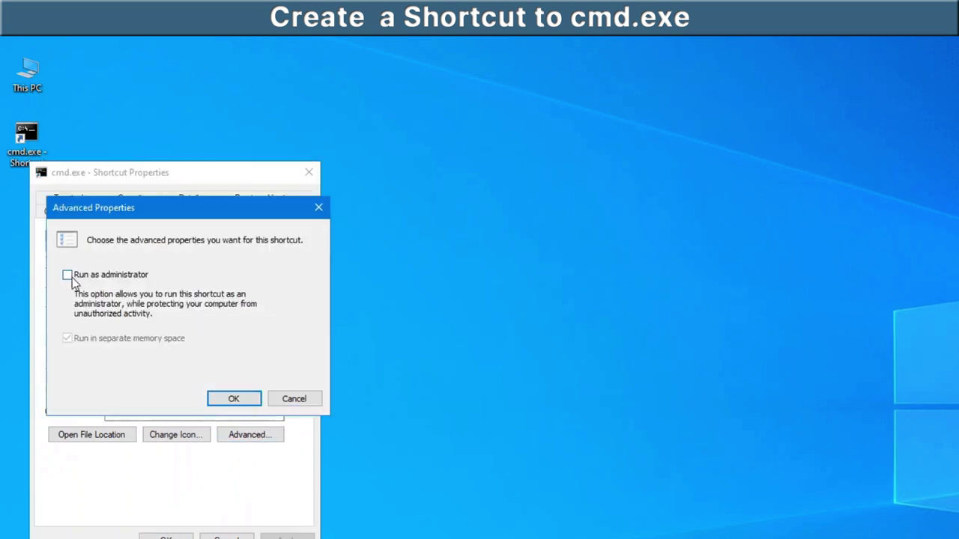
left_click(234, 402)
left_click(166, 536)
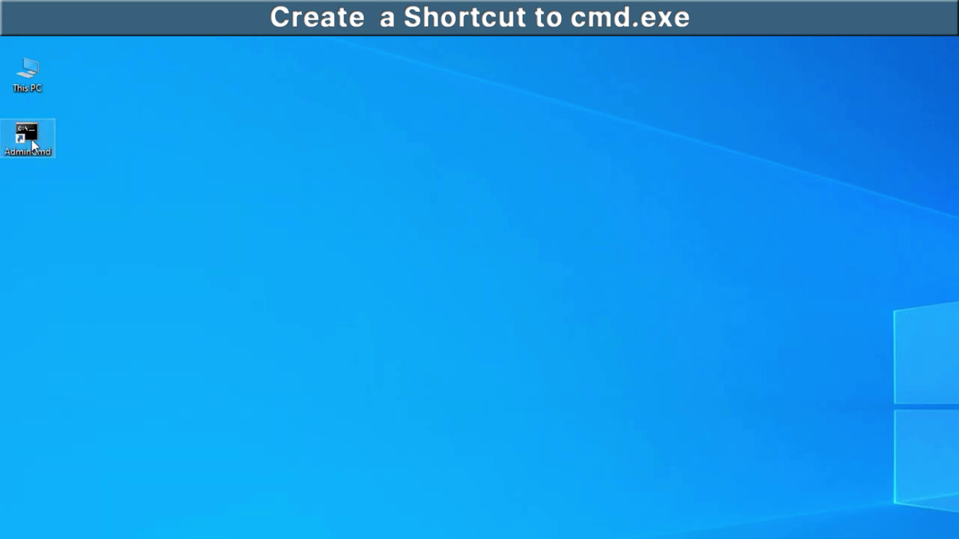
double_click(28, 139)
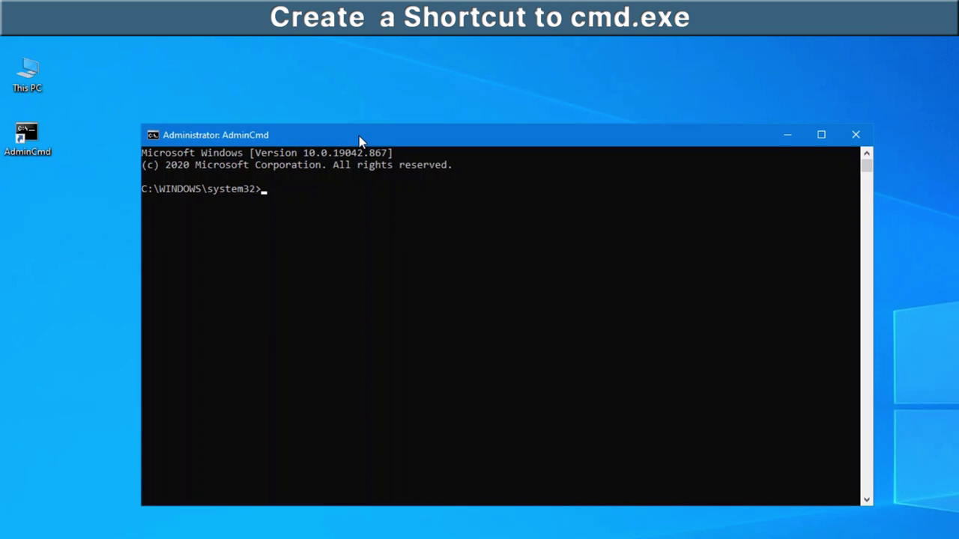
left_click(788, 135)
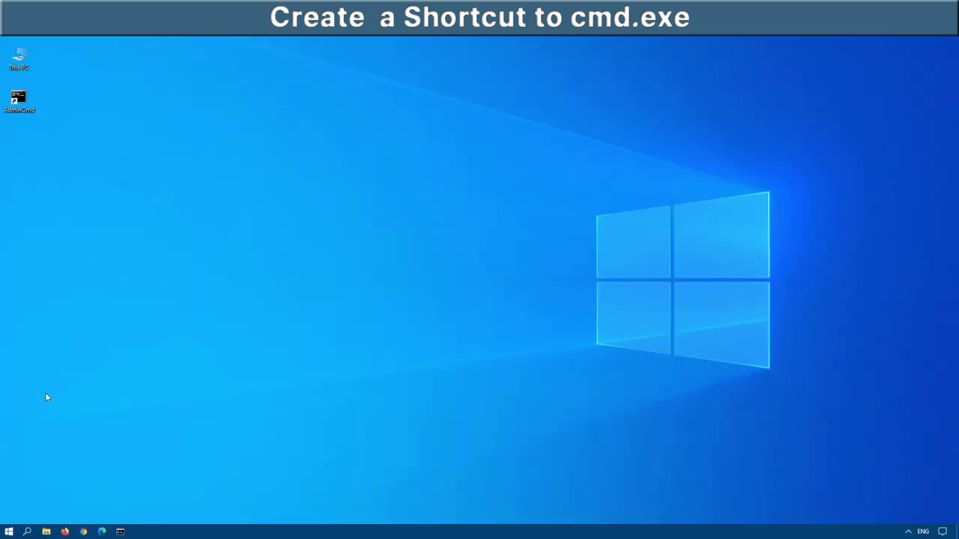
- Search Windows for "admin" to check whether the AdminCmd shortcut is listed, and dismiss the search
left_click(27, 532)
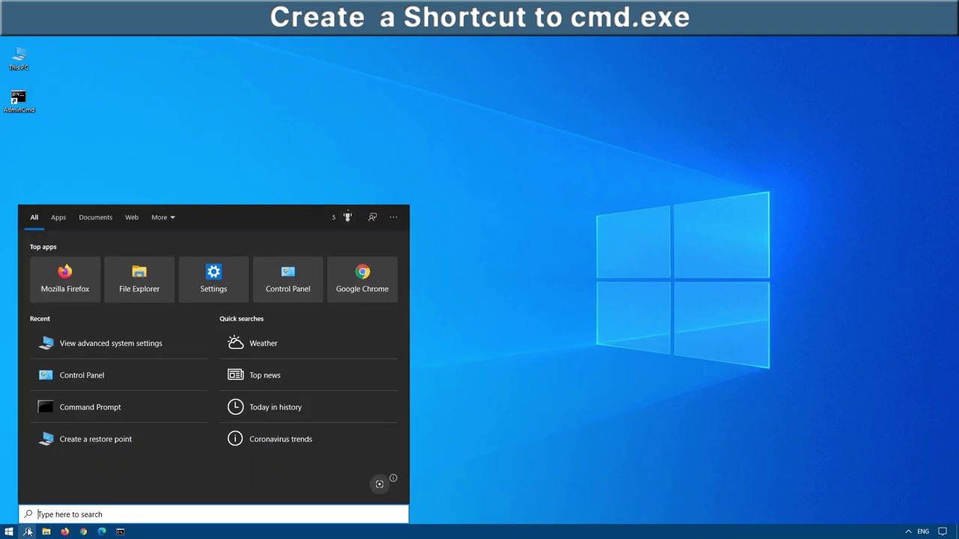
type("admin")
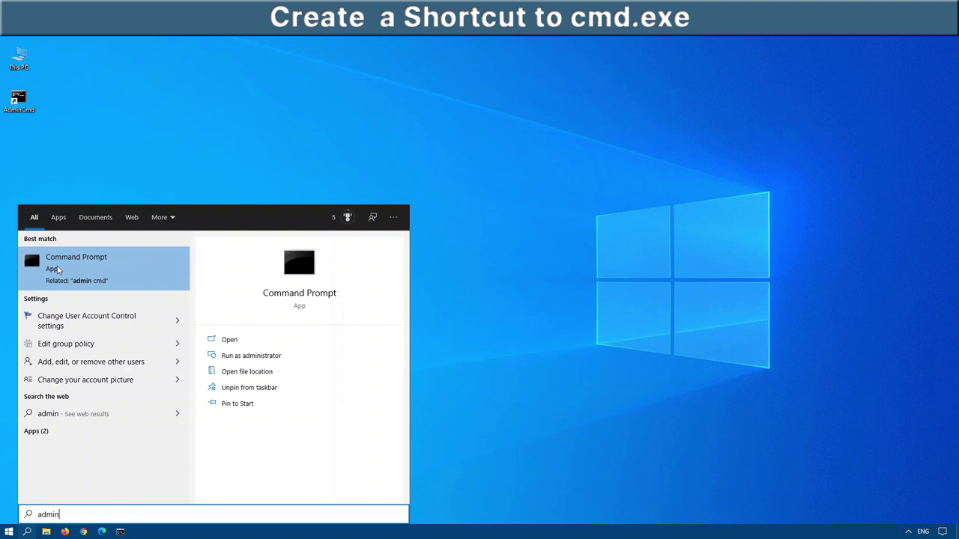
left_click(68, 151)
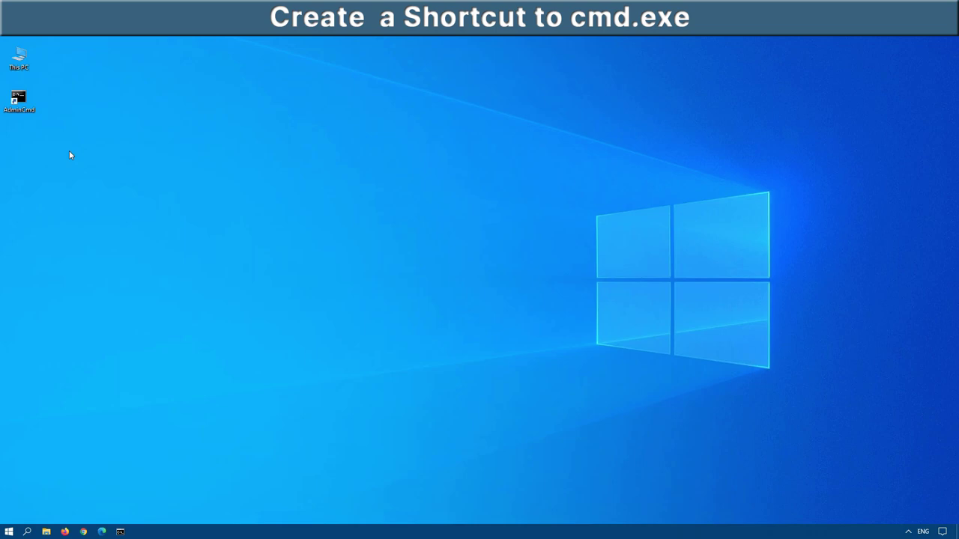
- Open the C:\Scripts folder in File Explorer and move the AdminCmd shortcut from the desktop into it
double_click(25, 67)
double_click(495, 318)
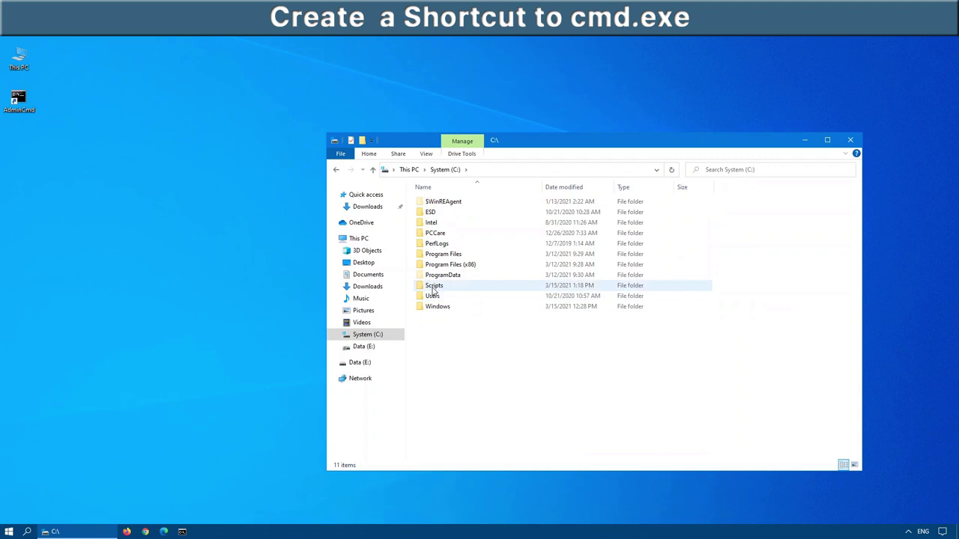
double_click(434, 288)
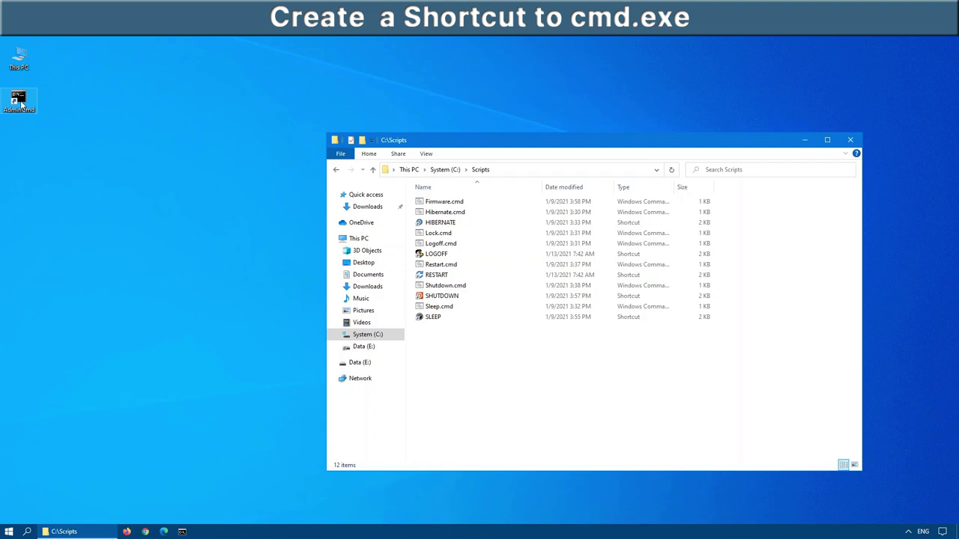
left_click_drag(22, 105, 508, 368)
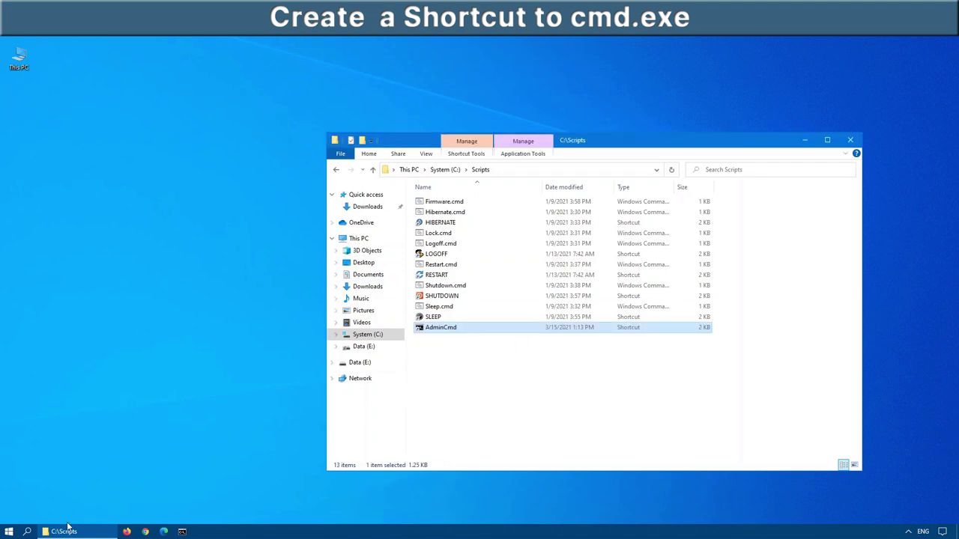
- Search Windows for "admin" to check whether AdminCmd is listed from the Scripts folder, and dismiss the search
left_click(9, 531)
type("admin")
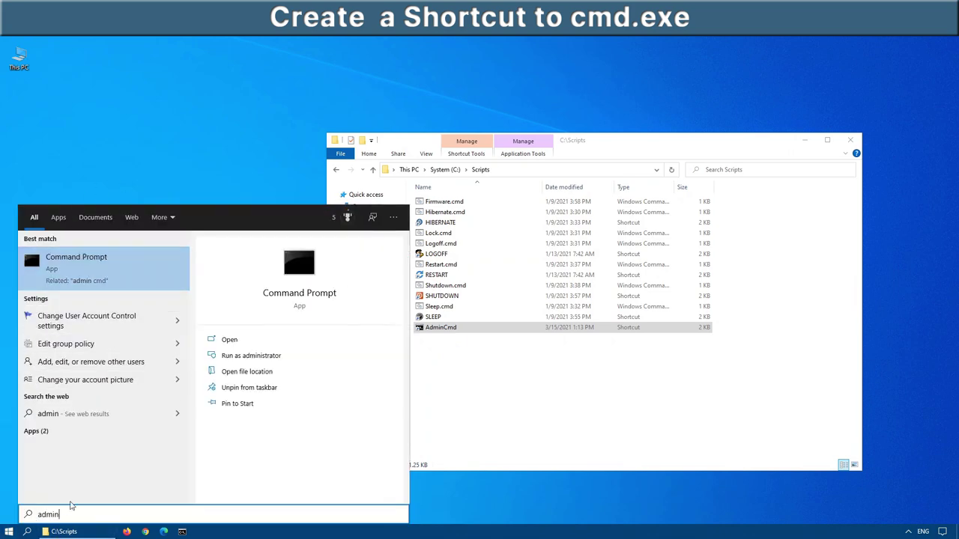
key("Escape")
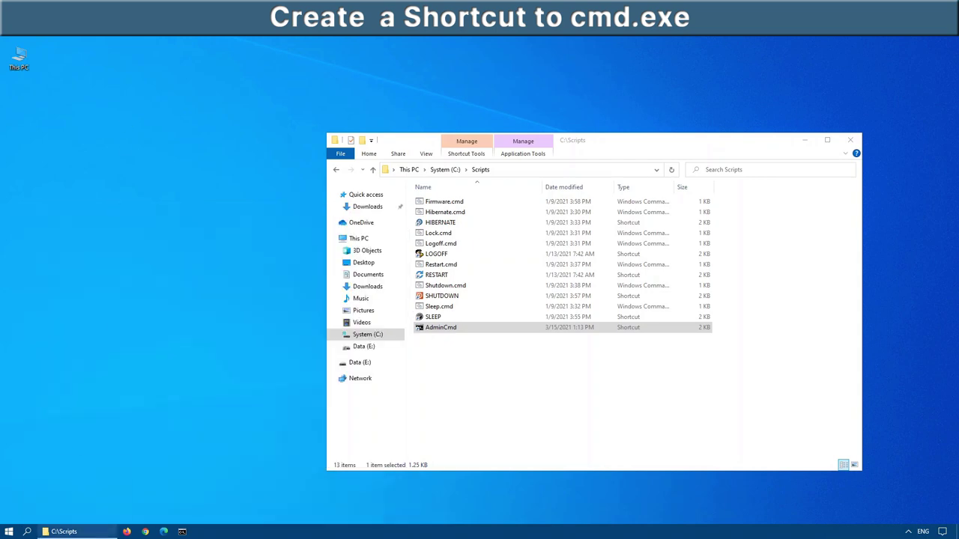
- Search Windows for "adv", view the advanced system settings, and bring up the environment variables
left_click(9, 532)
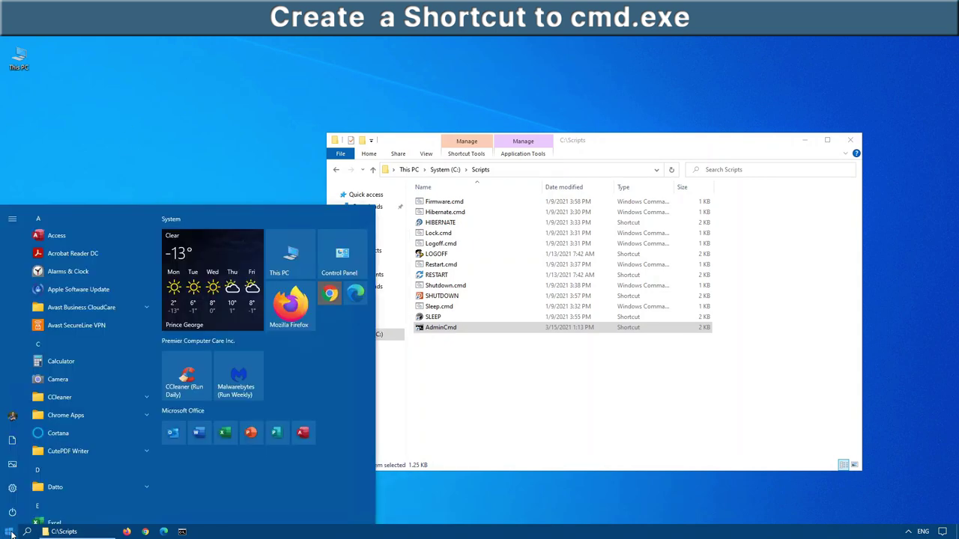
type("adv")
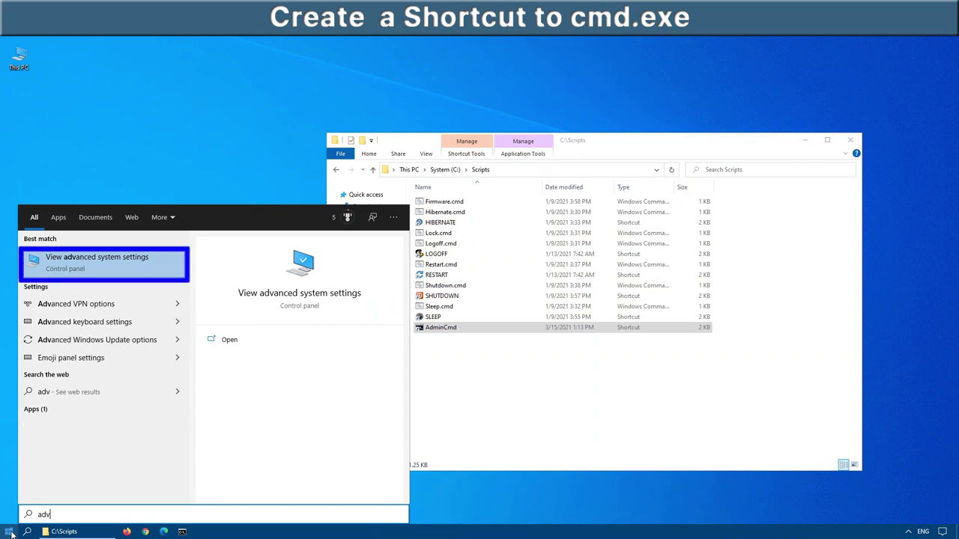
left_click(45, 262)
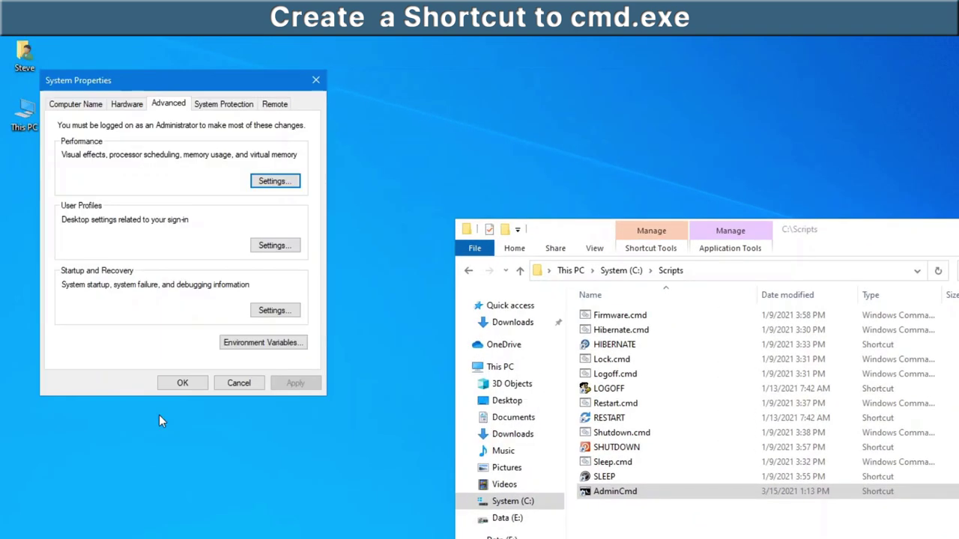
left_click(262, 343)
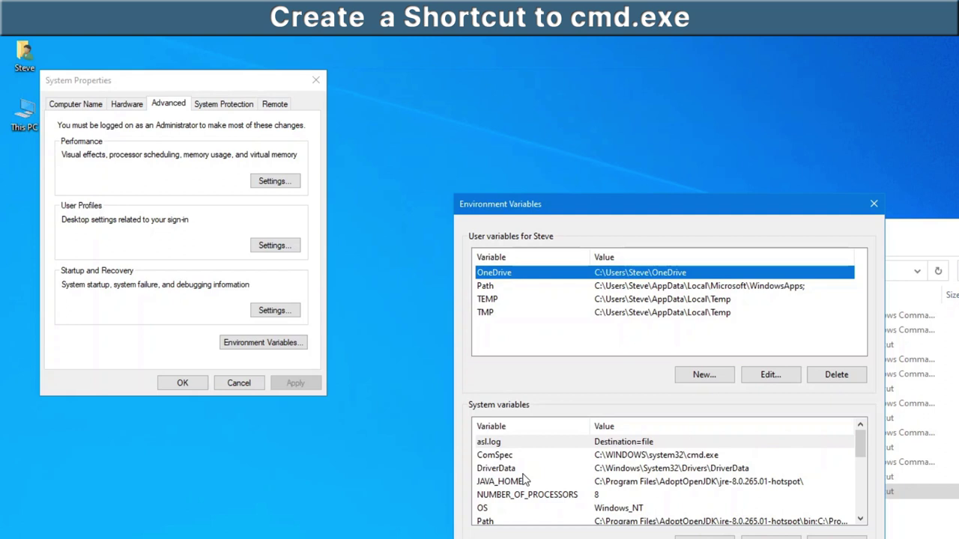
- Add c:\Scripts as a new entry in the user Path variable, and confirm the change through System Properties
left_click(515, 291)
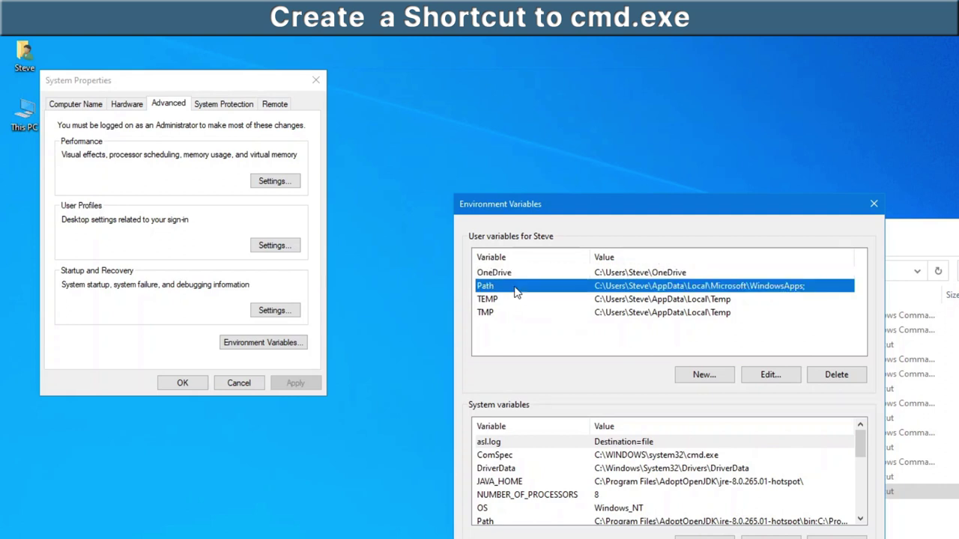
left_click(772, 375)
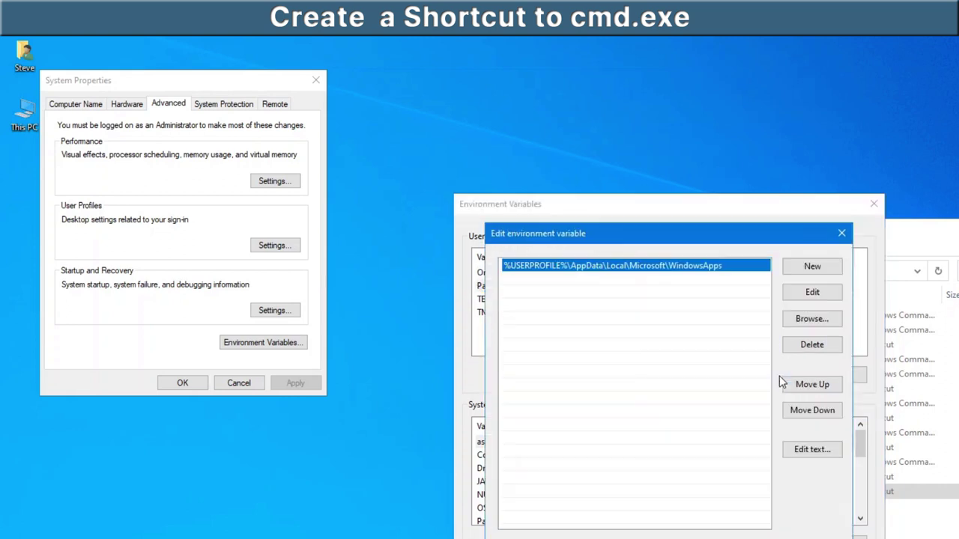
left_click(812, 268)
type("c:\\")
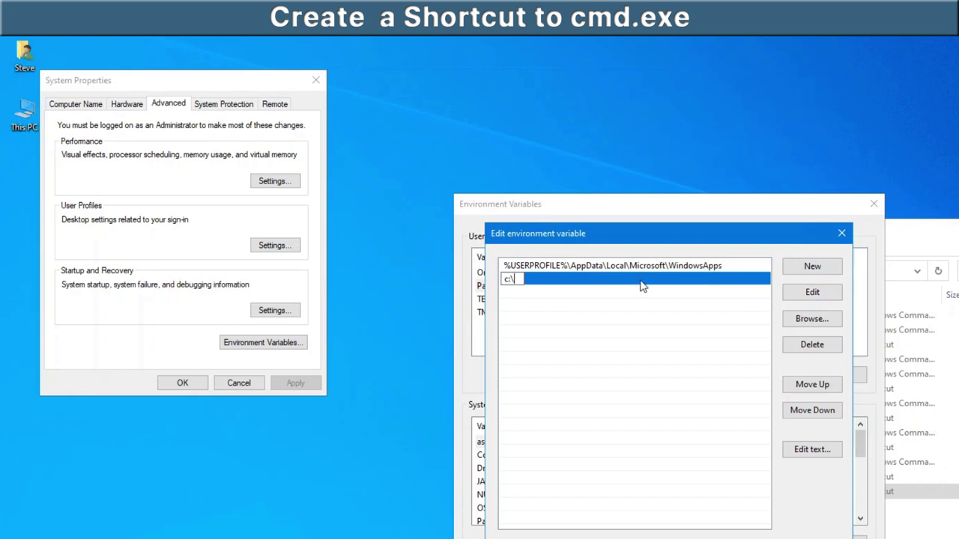
type("Scripts")
left_click(750, 536)
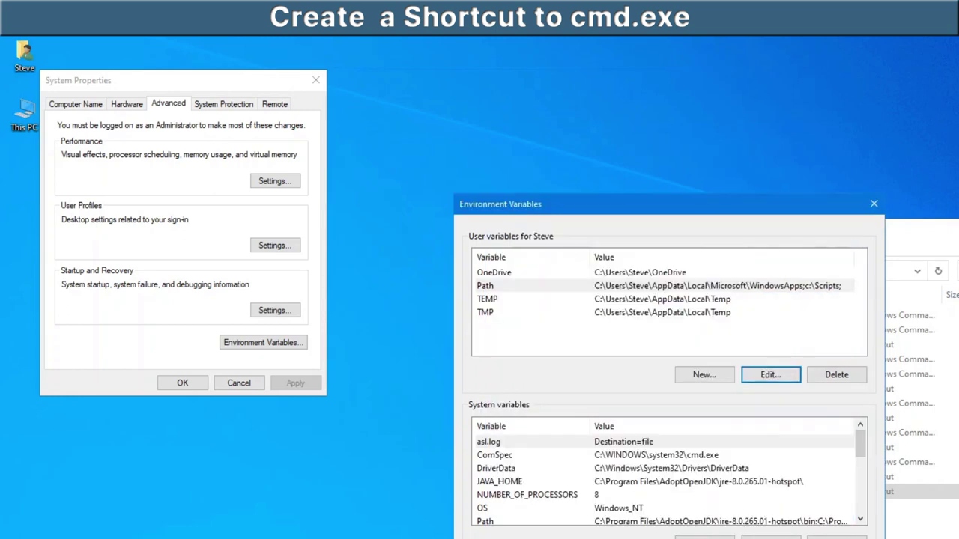
left_click(765, 536)
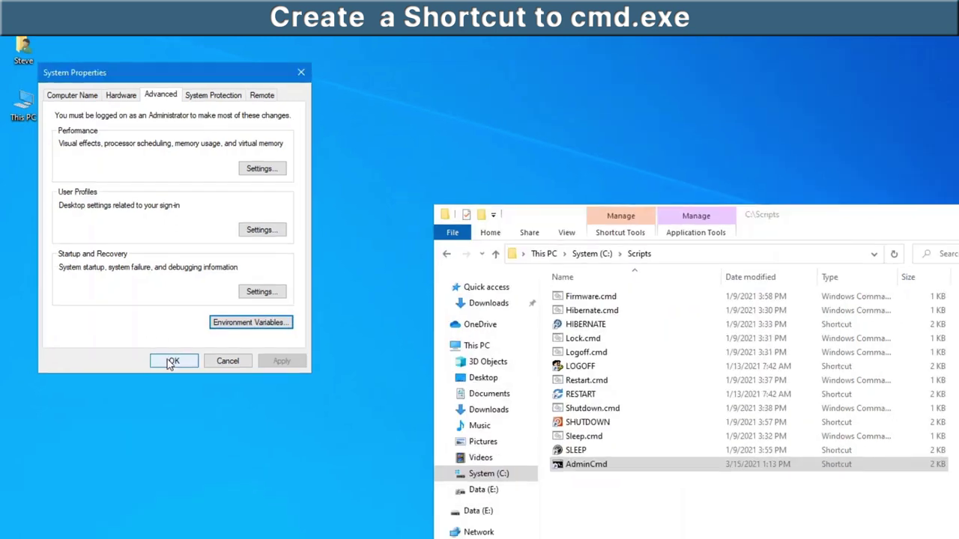
left_click(182, 383)
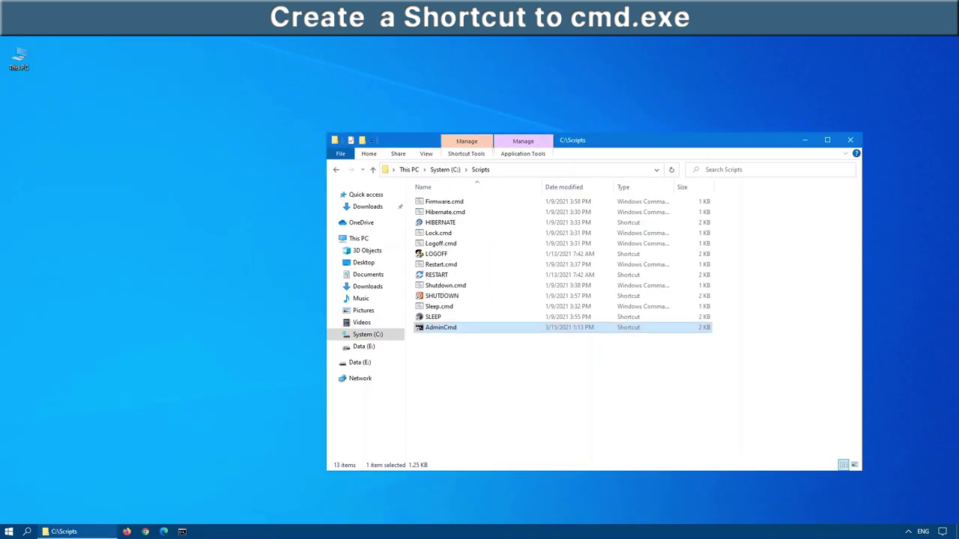
- Search Windows for "adminc" to check whether the AdminCmd shortcut can be found by name
left_click(27, 532)
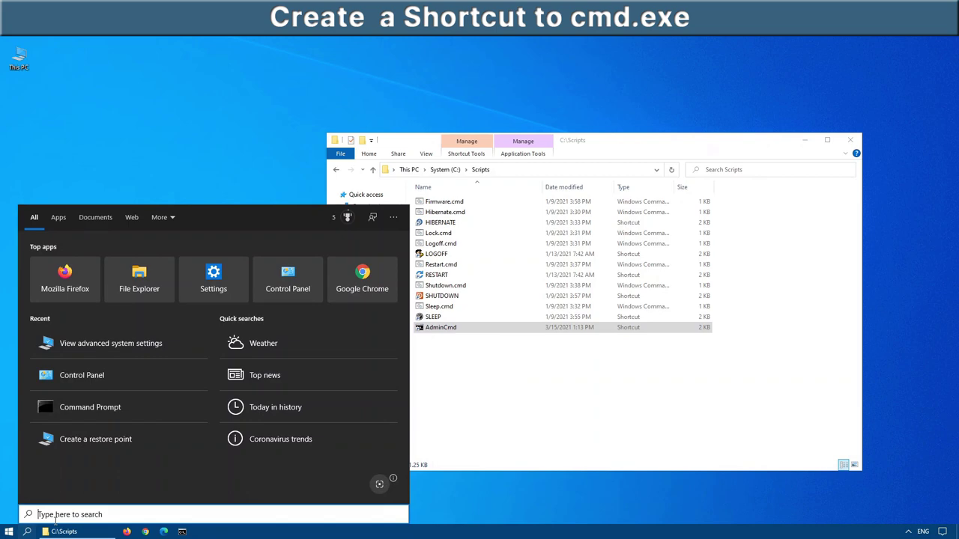
type("admin")
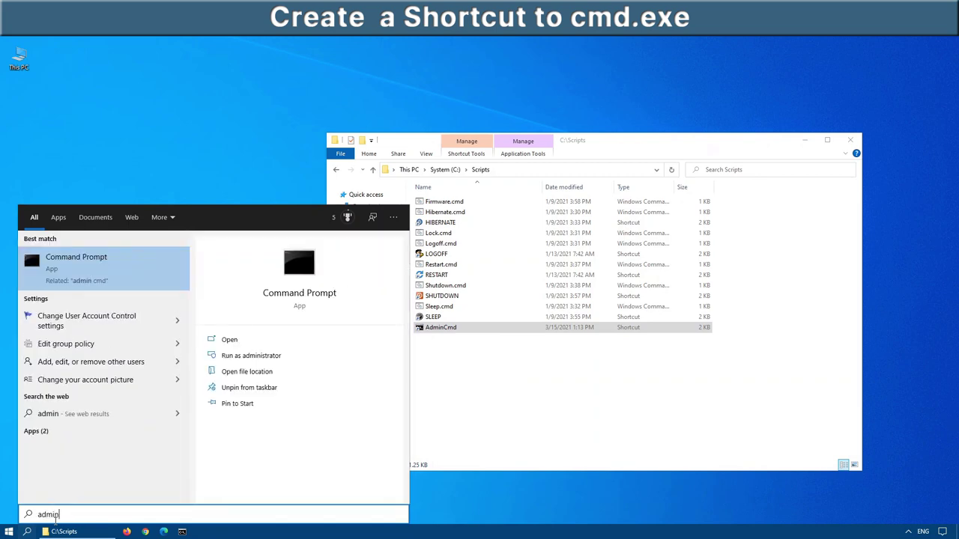
type("c")
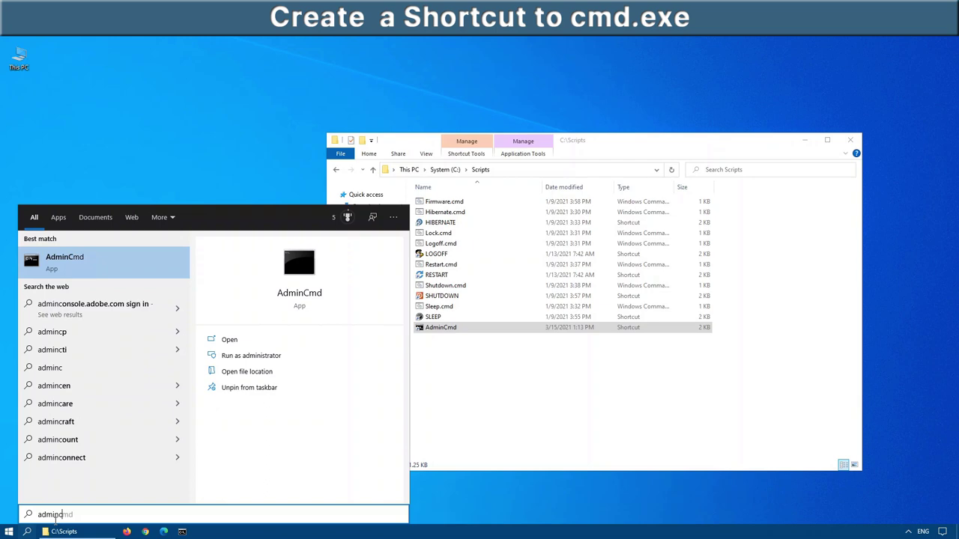
- Replace the search text with "logo" to look up the LOGOFF shortcut from the Scripts folder
key("BackSpace")
key("BackSpace")
key("BackSpace")
key("BackSpace")
key("BackSpace")
key("BackSpace")
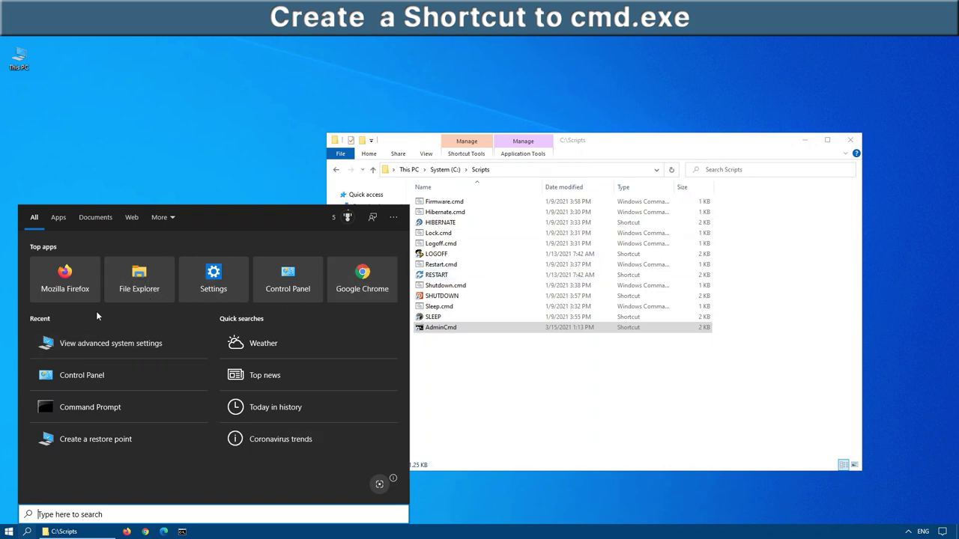
type("logo")
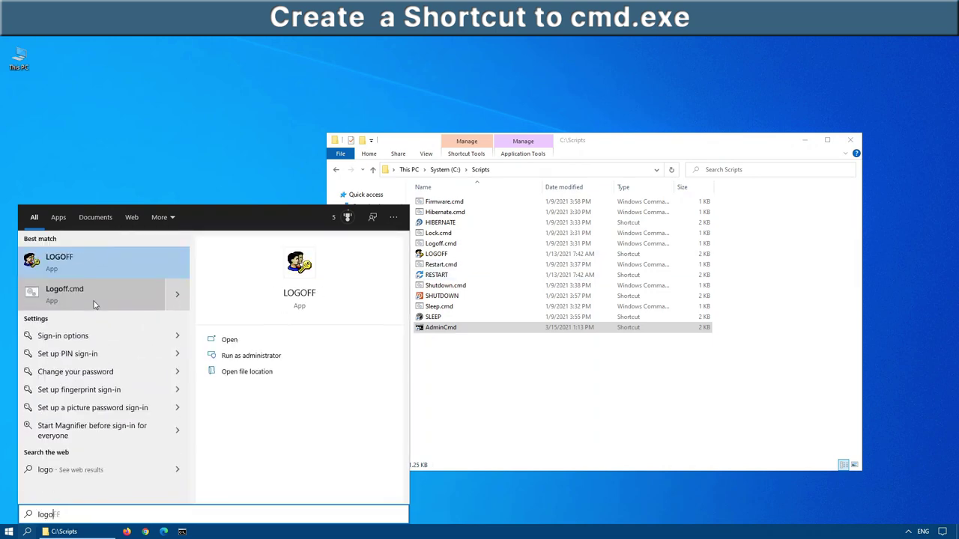